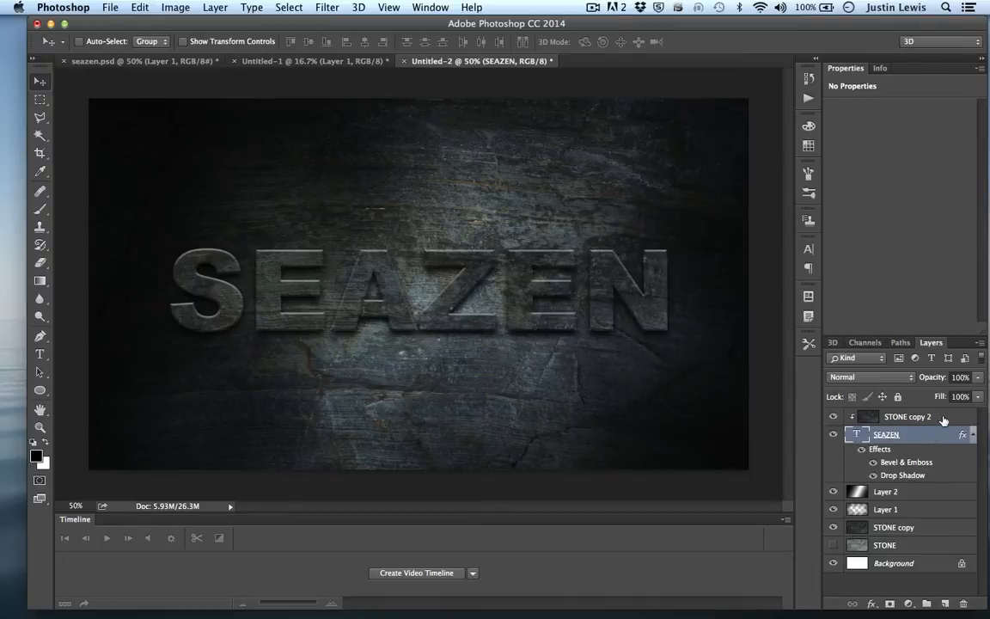
# Group the SEAZEN text layer with its clipped STONE copy 2 layer, and duplicate the group under the name TEXT
pyautogui.keyDown('shift'); pyautogui.click(943, 419); pyautogui.keyUp('shift')
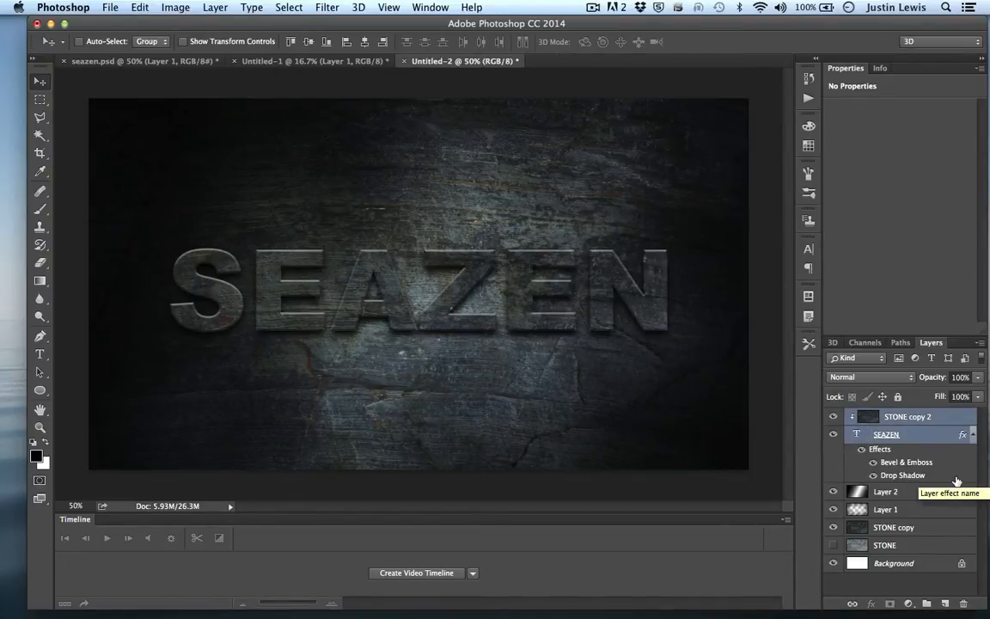
pyautogui.press('super+g')
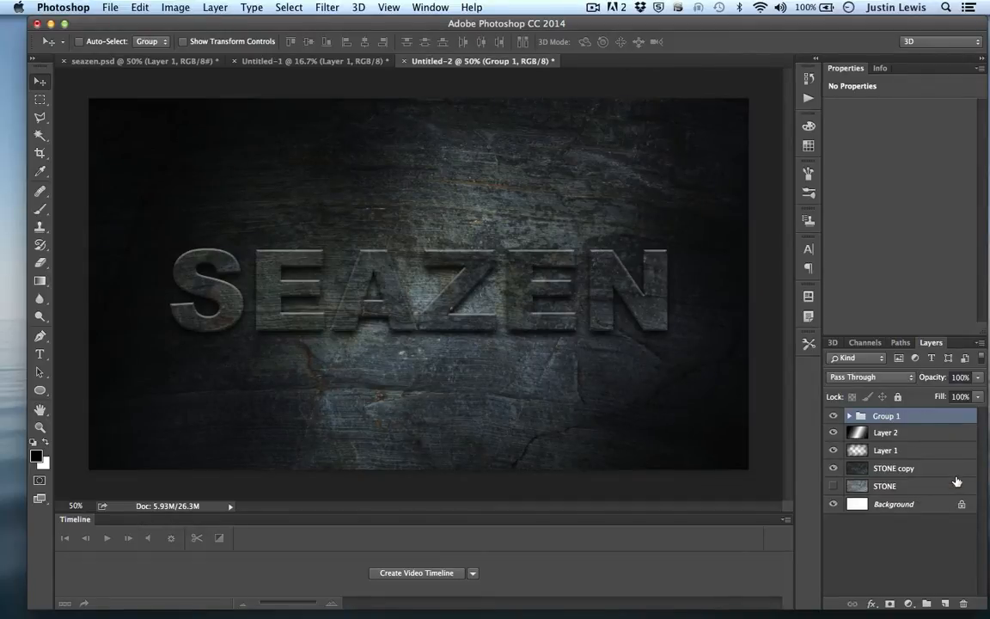
pyautogui.rightClick(930, 419)
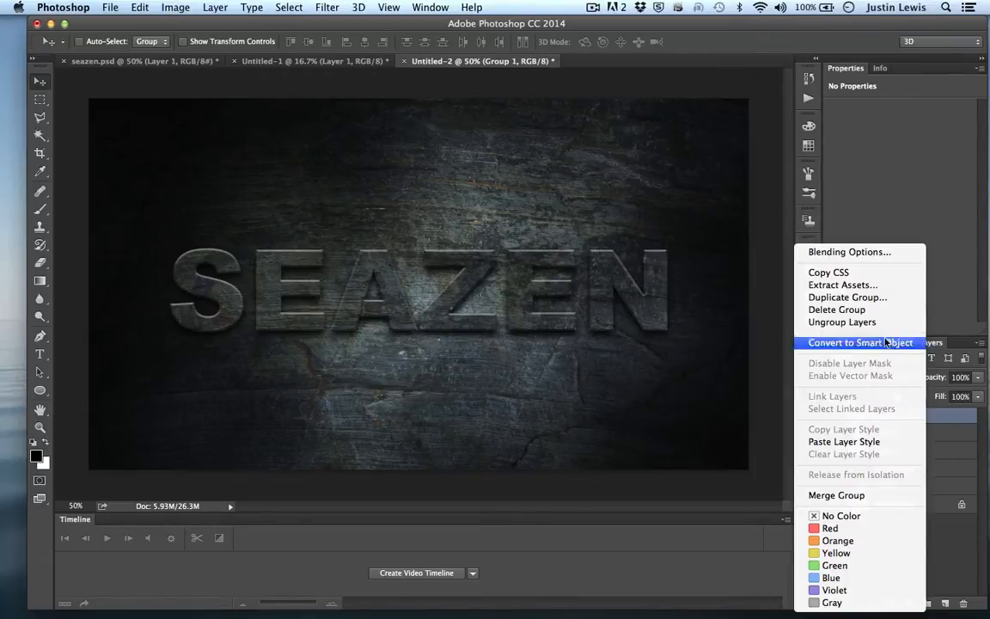
pyautogui.click(828, 298)
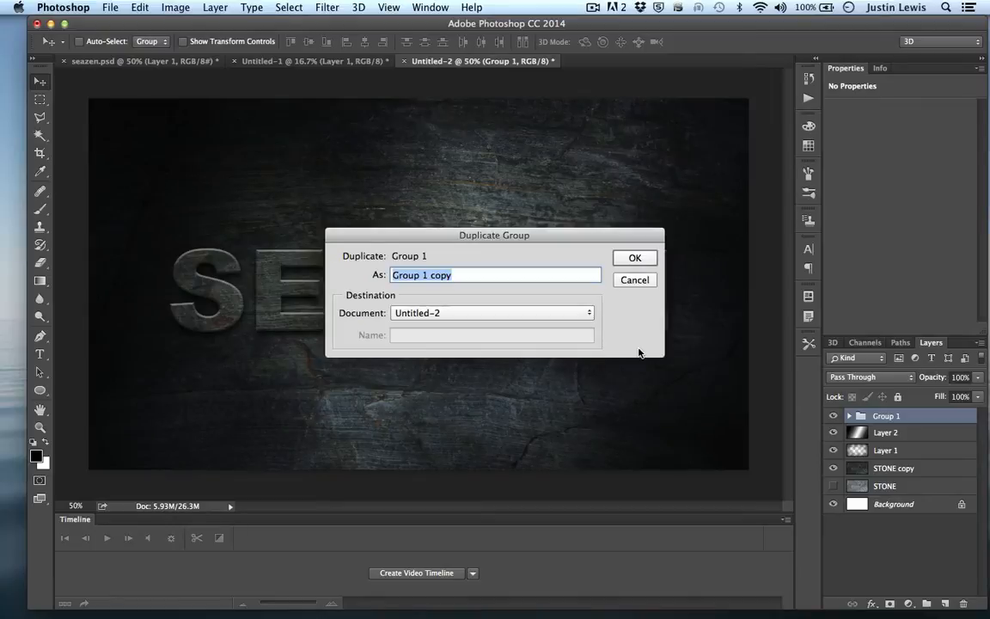
pyautogui.write('TEXT')
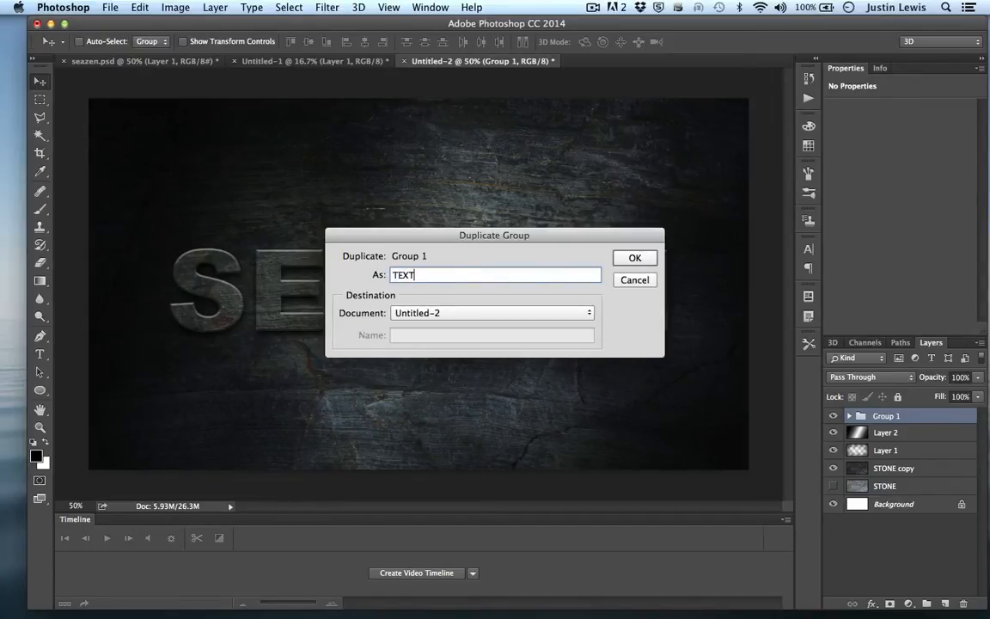
pyautogui.press('Return')
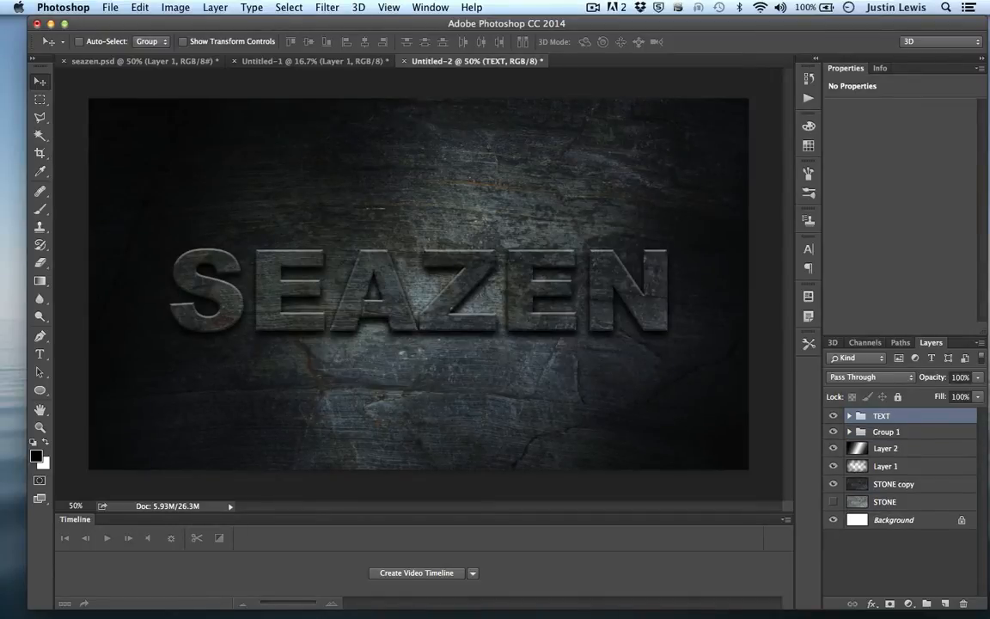
# Hide the original Group 1 and check the layers it contains
pyautogui.click(832, 431)
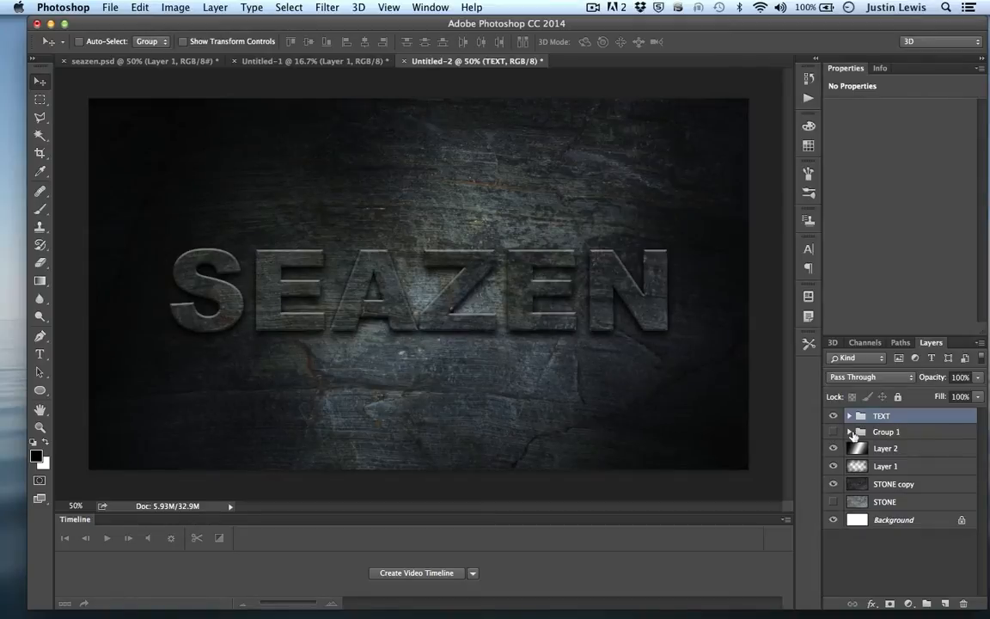
pyautogui.click(849, 432)
pyautogui.click(849, 432)
pyautogui.click(849, 432)
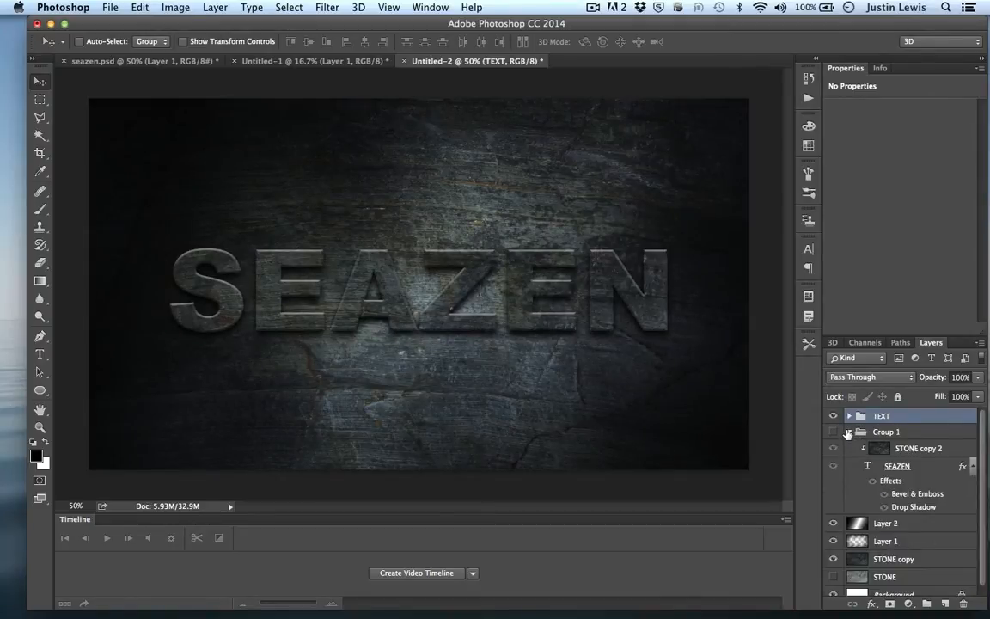
pyautogui.click(849, 432)
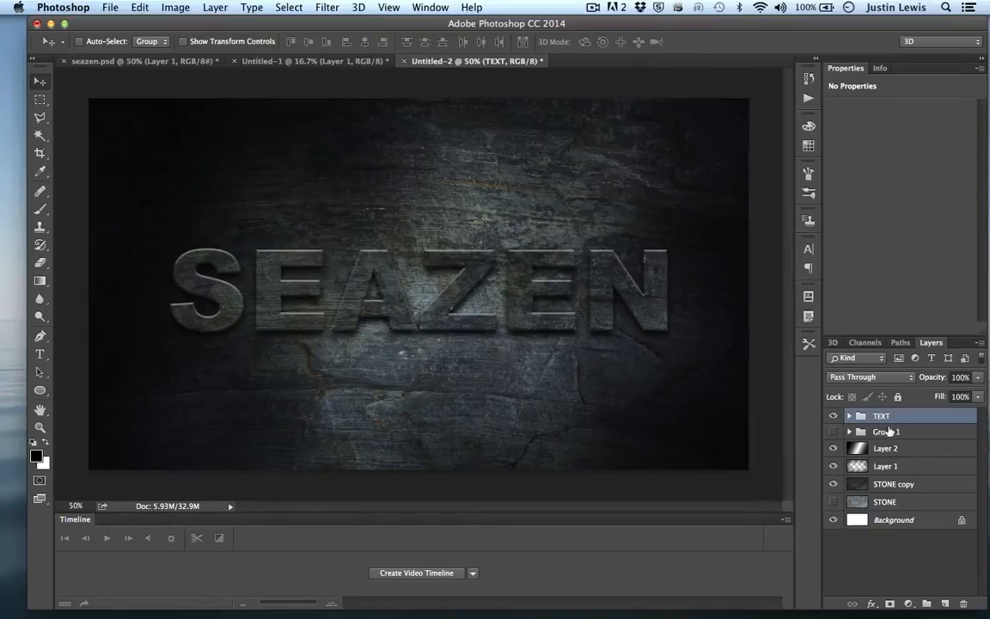
# Merge the TEXT group into a single layer
pyautogui.rightClick(932, 416)
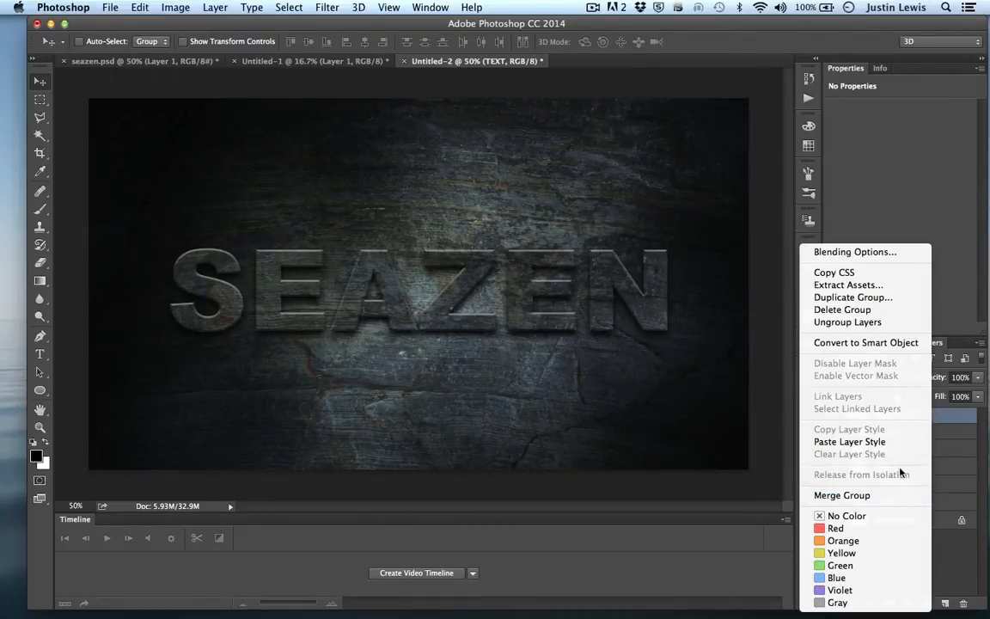
pyautogui.click(987, 436)
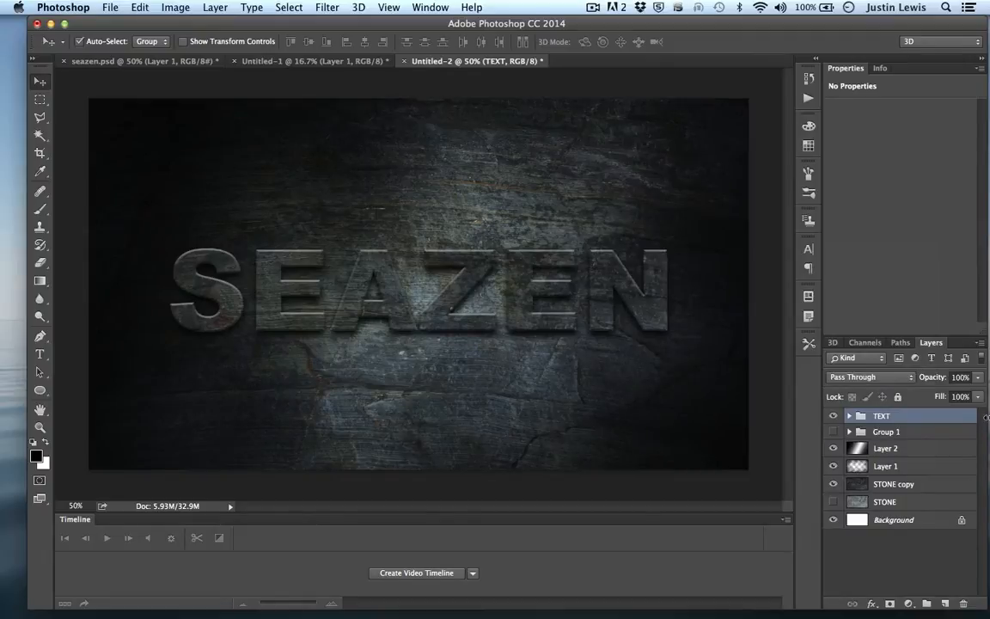
pyautogui.press('super+e')
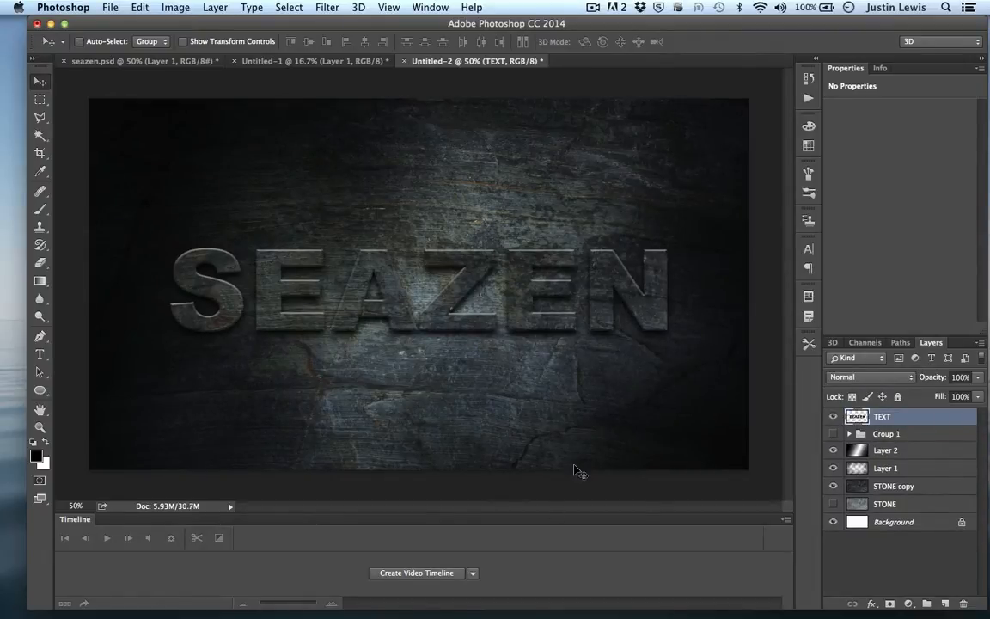
# Compare the artwork with and without the merged TEXT layer by switching its visibility off and on
pyautogui.click(832, 418)
pyautogui.click(831, 417)
pyautogui.click(832, 418)
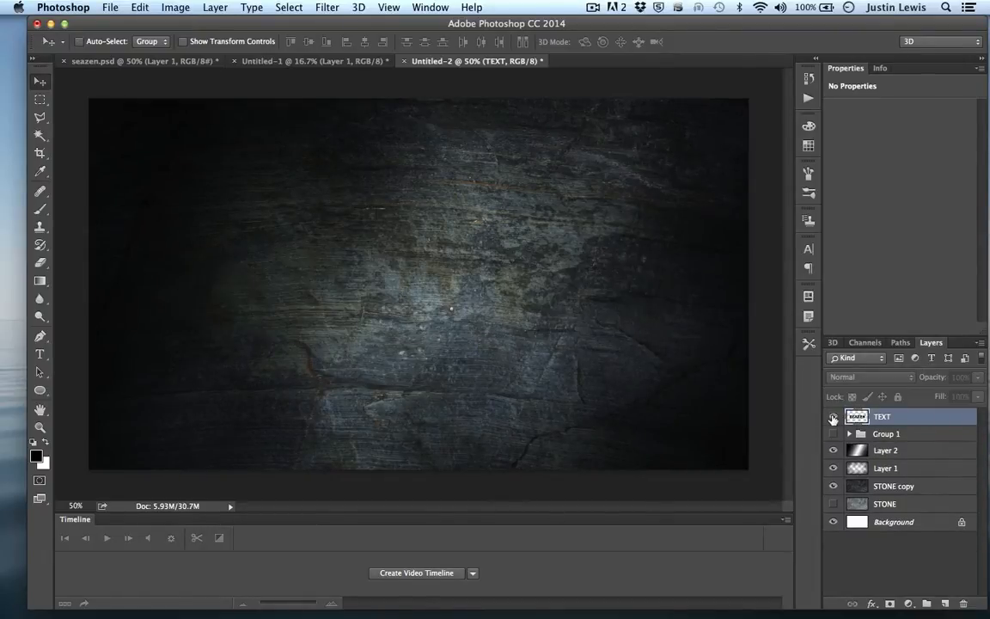
pyautogui.click(832, 418)
pyautogui.click(832, 417)
pyautogui.click(832, 417)
pyautogui.click(832, 418)
pyautogui.click(832, 418)
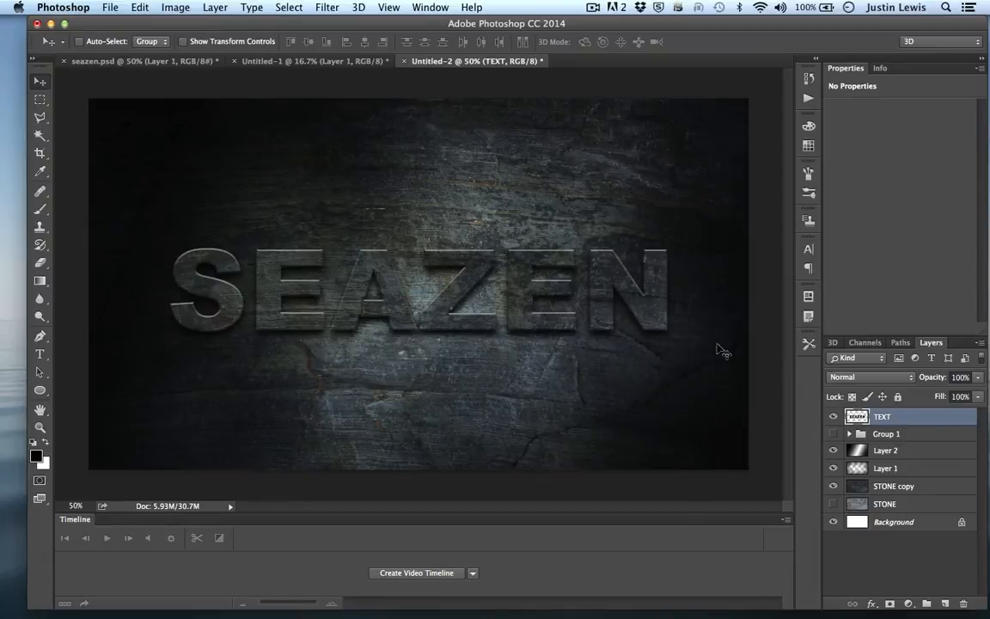
pyautogui.click(832, 416)
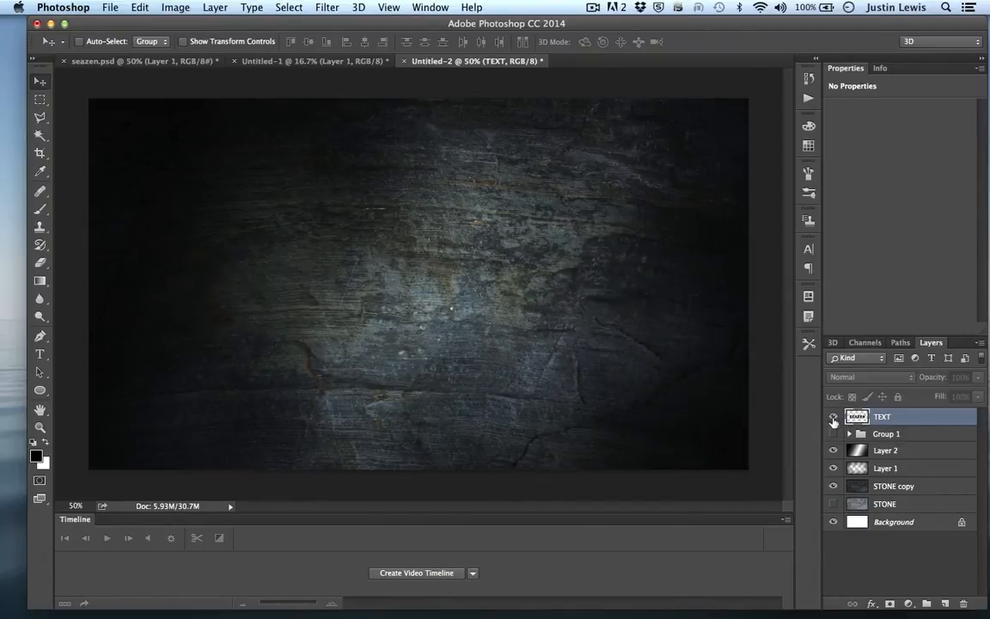
pyautogui.click(832, 416)
pyautogui.click(832, 416)
pyautogui.click(831, 416)
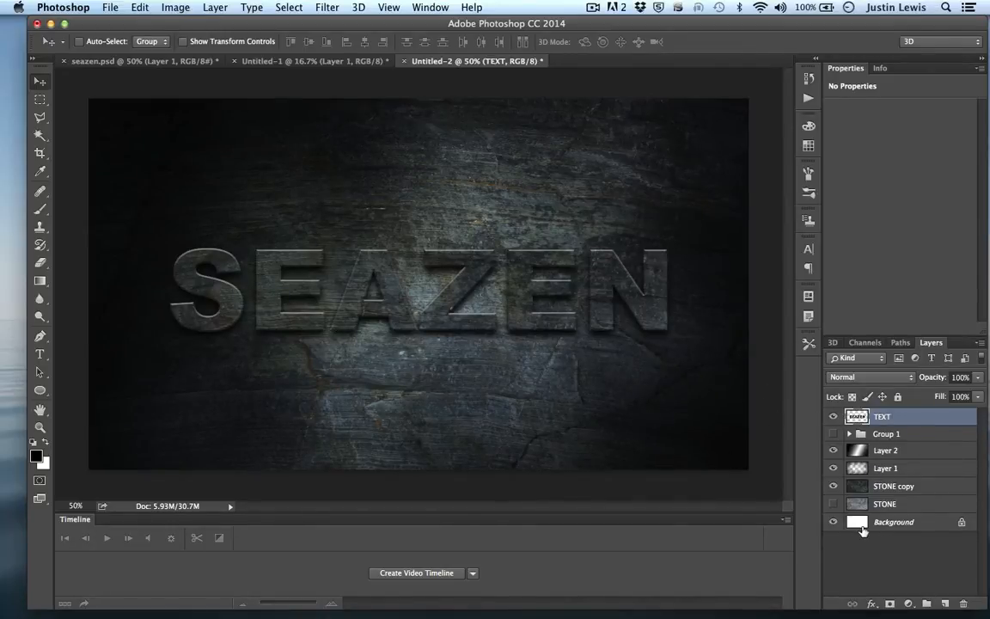
# Duplicate the TEXT layer, placing the copy directly beneath the original with the name shadow
pyautogui.press('super+j')
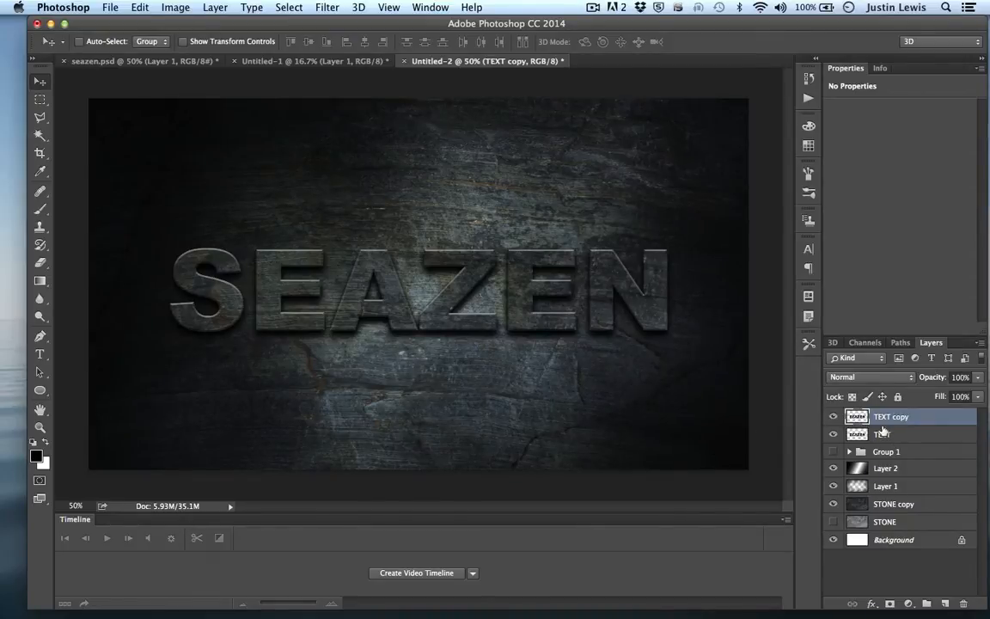
pyautogui.moveTo(909, 421); pyautogui.dragTo(913, 446)
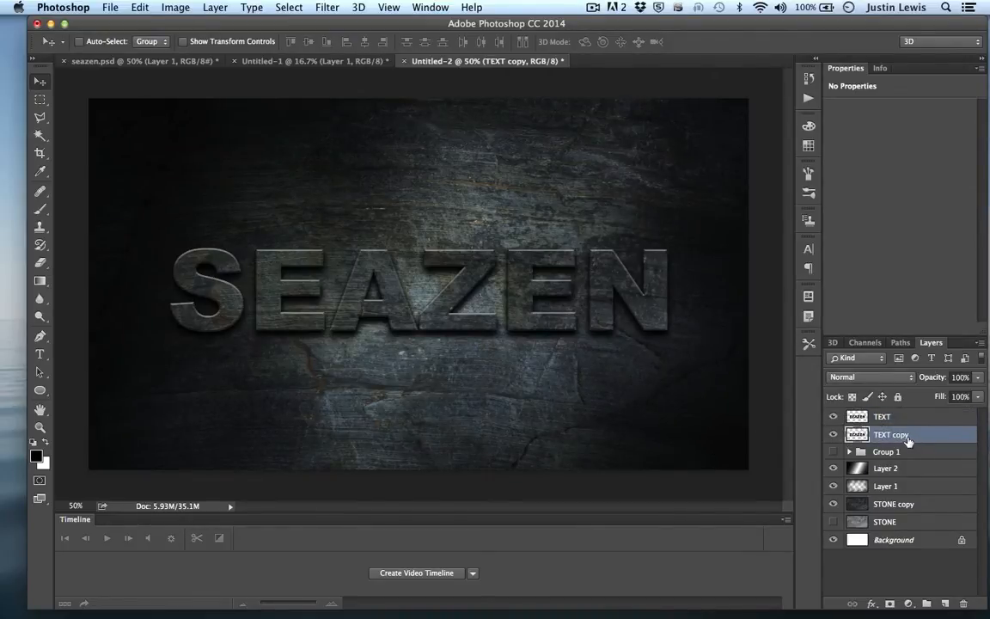
pyautogui.doubleClick(906, 436)
pyautogui.write('S')
pyautogui.press('Return')
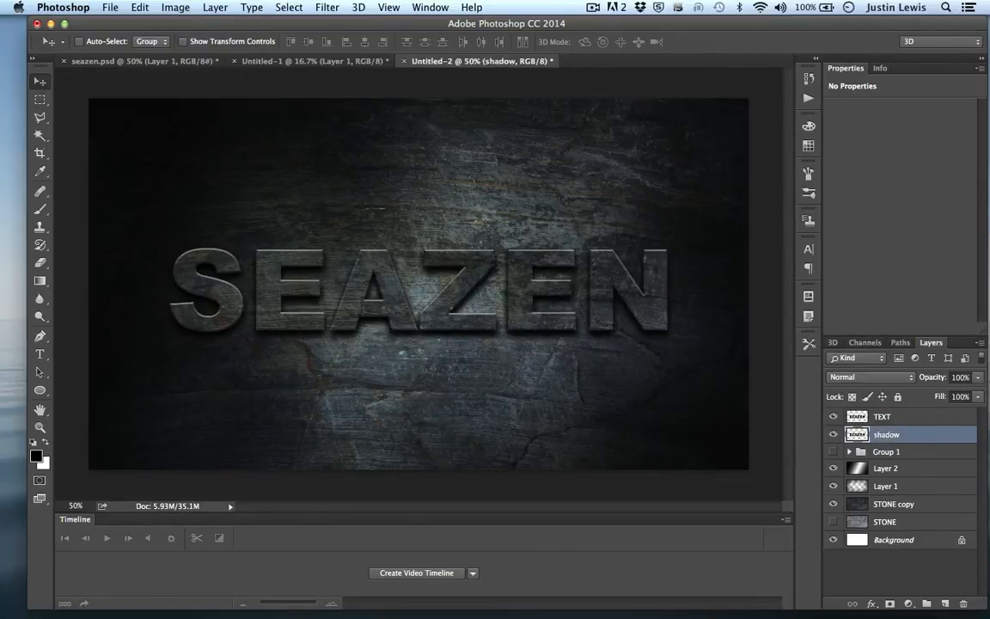
# Hide the TEXT layer and blacken the shadow layer with a Hue/Saturation lightness of -100
pyautogui.click(833, 416)
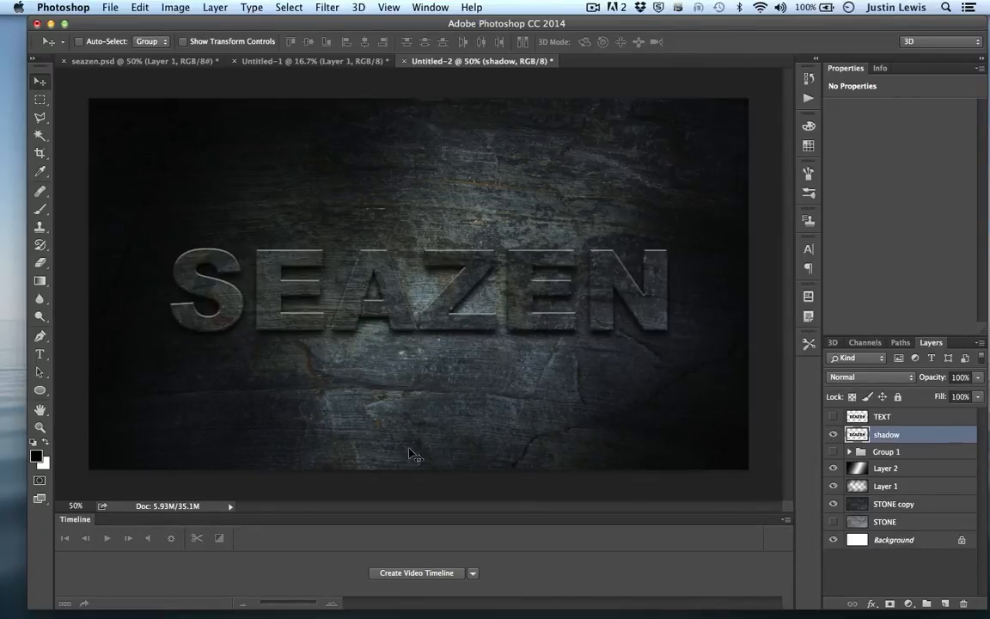
pyautogui.click(168, 10)
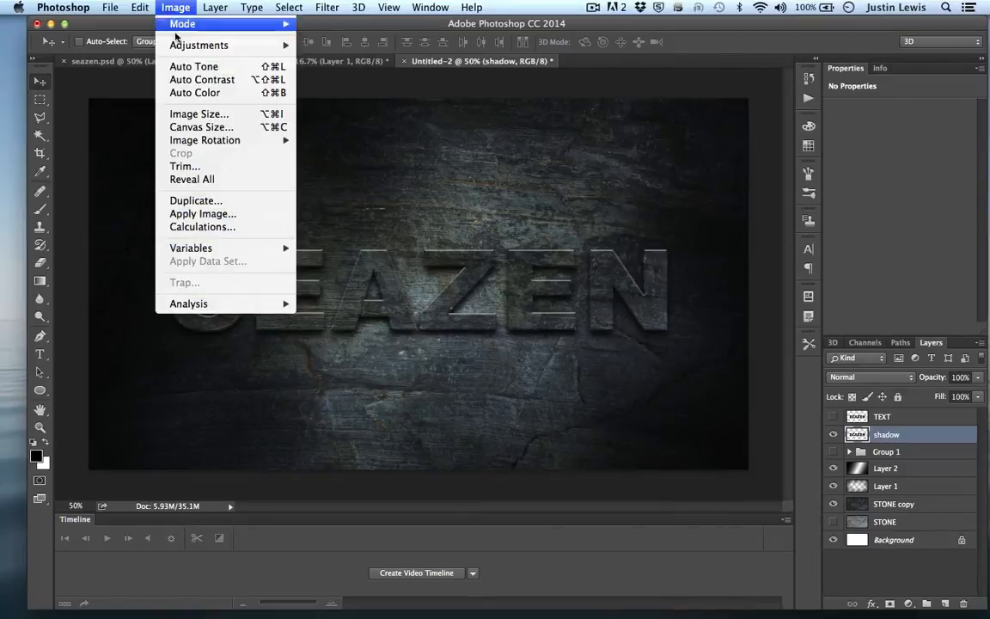
pyautogui.moveTo(214, 45)
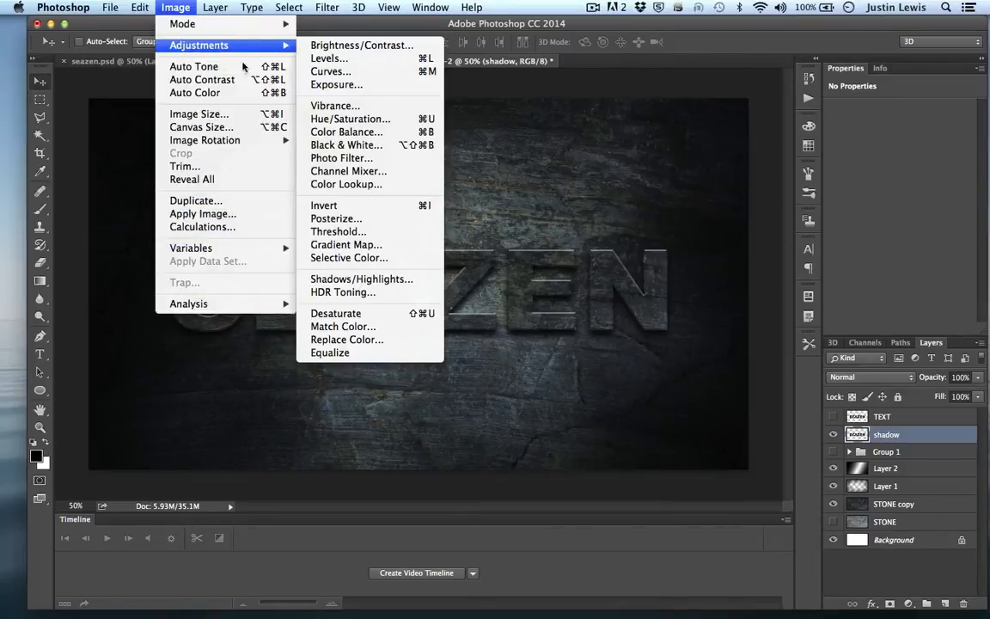
pyautogui.click(422, 124)
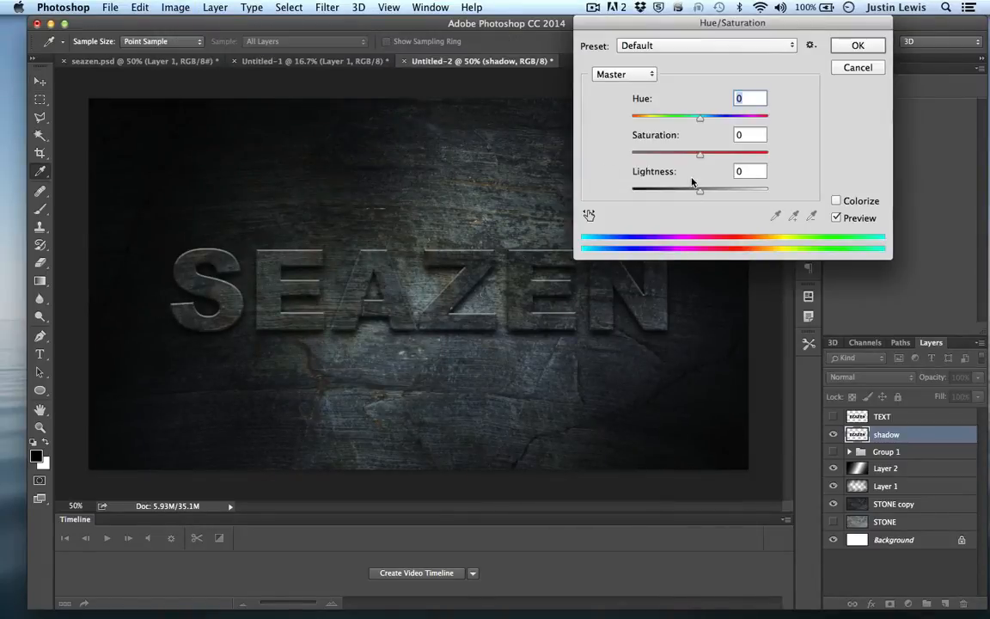
pyautogui.moveTo(695, 193); pyautogui.dragTo(615, 189)
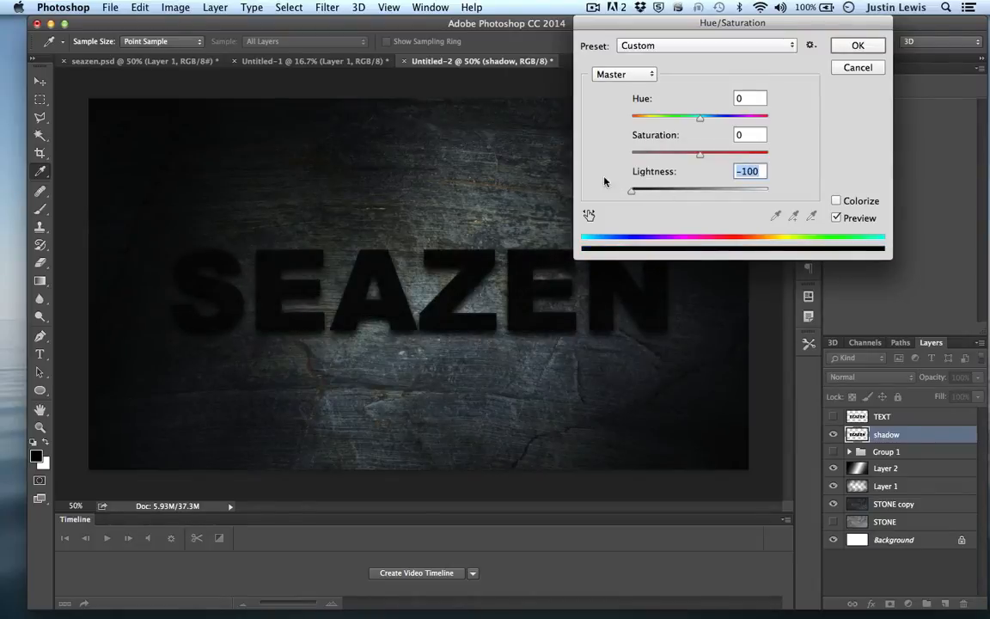
pyautogui.click(855, 45)
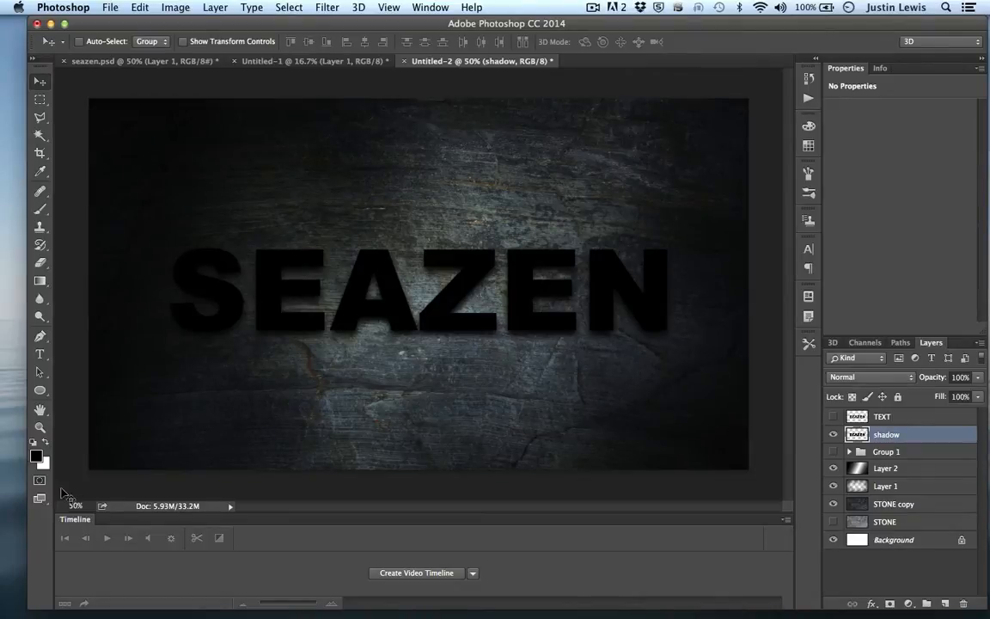
# Apply a Motion Blur to the shadow layer with an angle of 57° and a distance of 262 pixels
pyautogui.click(326, 7)
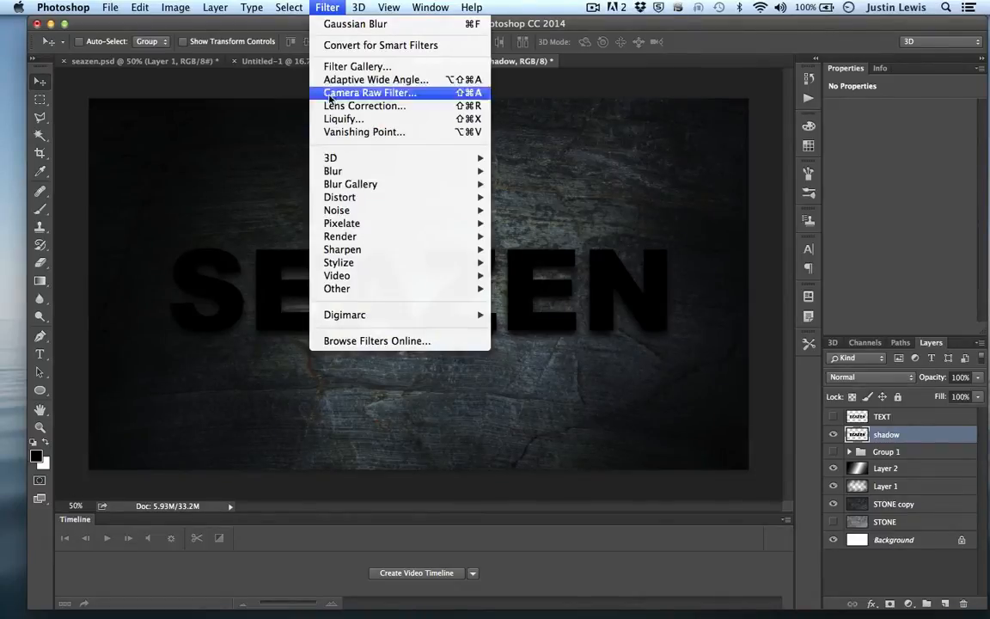
pyautogui.moveTo(356, 174)
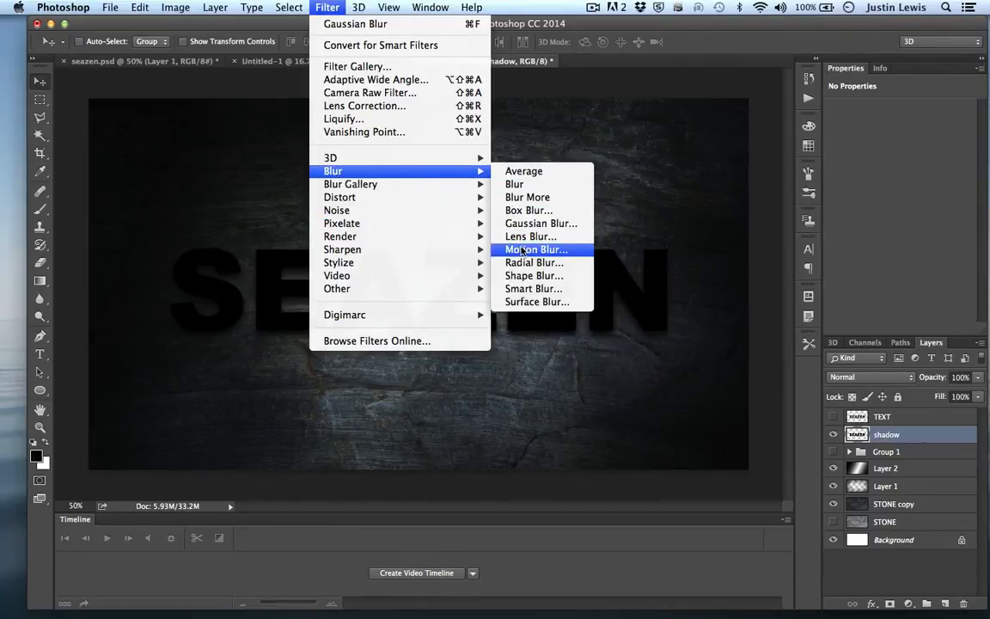
pyautogui.click(522, 250)
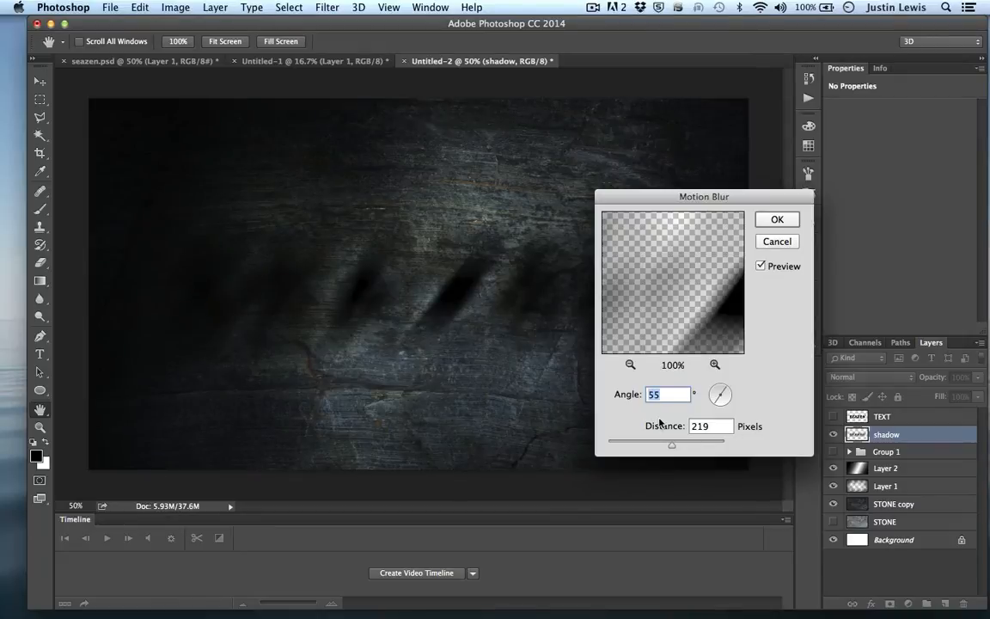
pyautogui.moveTo(715, 403)
pyautogui.mouseDown()
pyautogui.moveTo(730, 407)
pyautogui.moveTo(711, 410)
pyautogui.mouseUp()
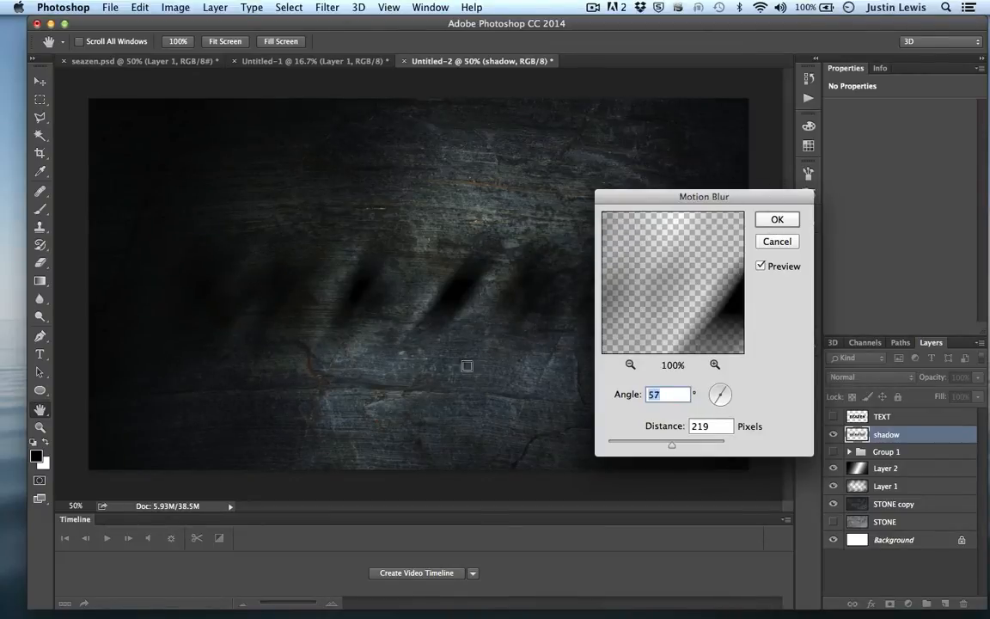
pyautogui.moveTo(672, 447); pyautogui.dragTo(678, 453)
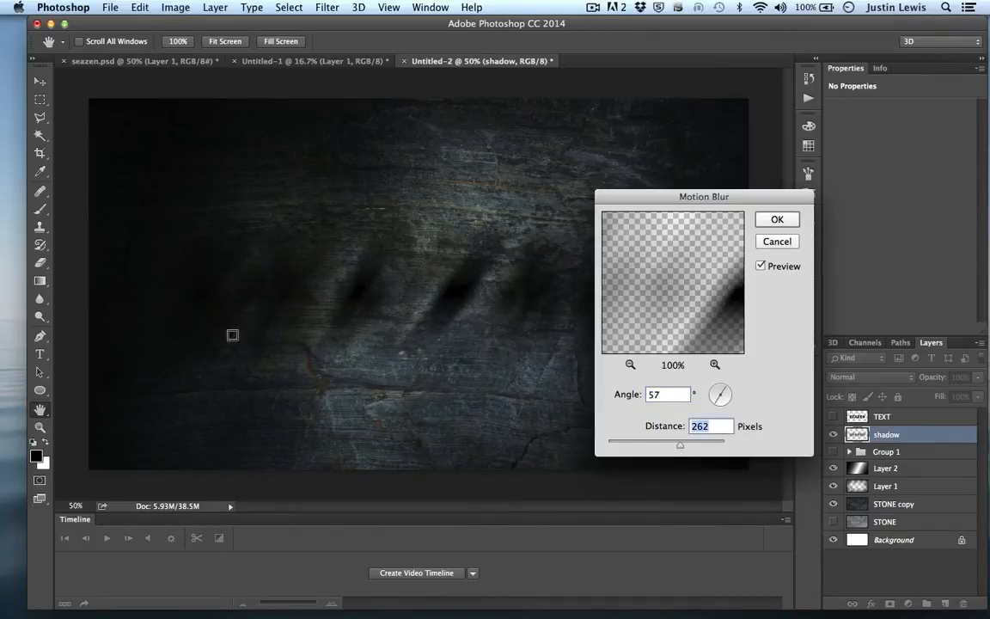
pyautogui.click(771, 222)
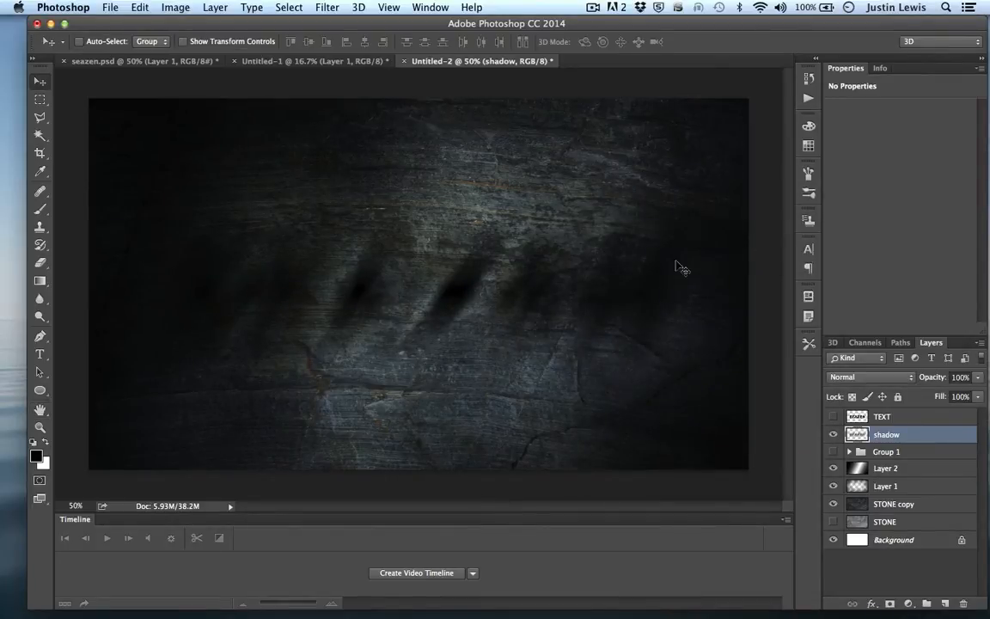
# Show the TEXT layer again and compare the lettering with and without the blurred shadow layer
pyautogui.click(833, 416)
pyautogui.click(833, 434)
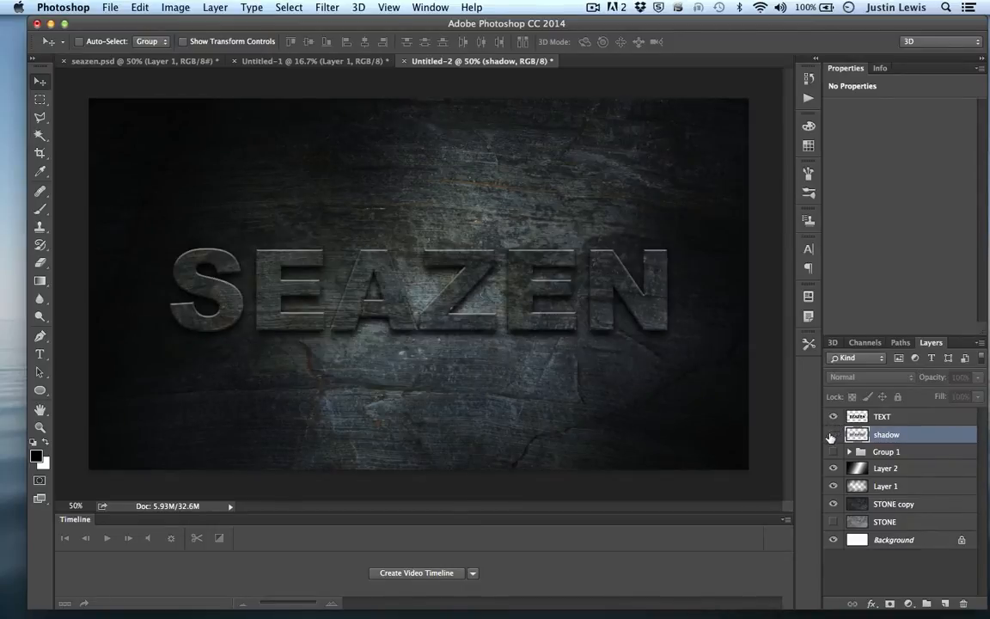
pyautogui.click(833, 434)
pyautogui.click(832, 434)
pyautogui.click(833, 434)
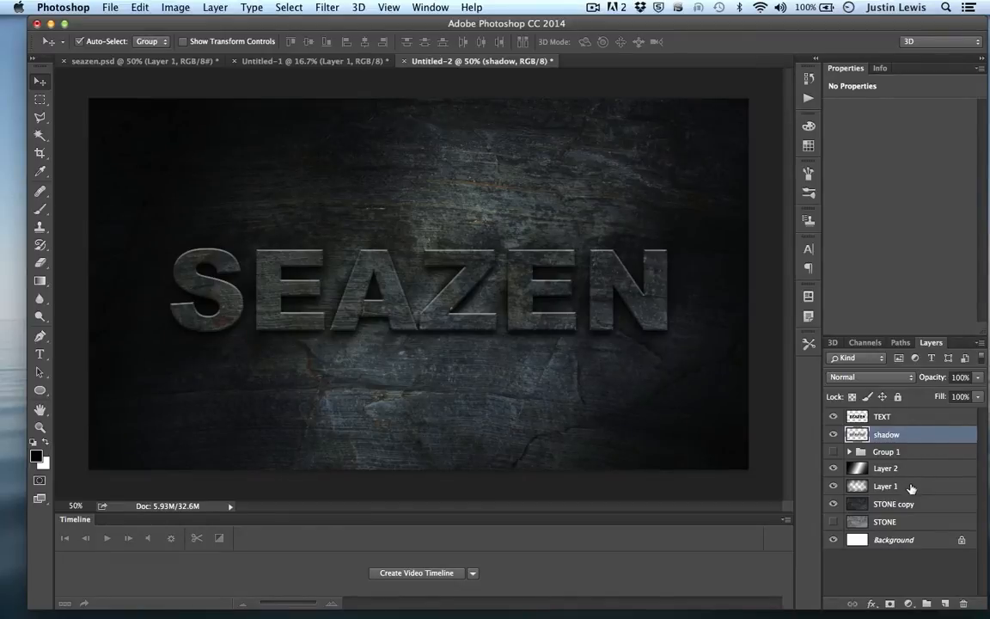
# Duplicate the shadow layer and merge the copy with the original into one darker shadow layer
pyautogui.press('super+j')
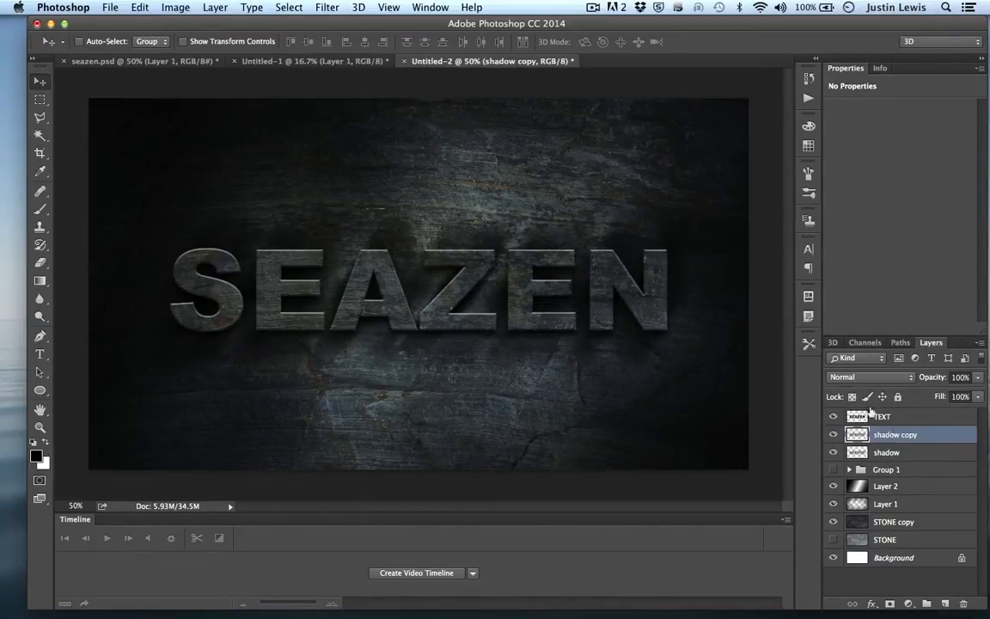
pyautogui.keyDown('shift'); pyautogui.click(911, 454); pyautogui.keyUp('shift')
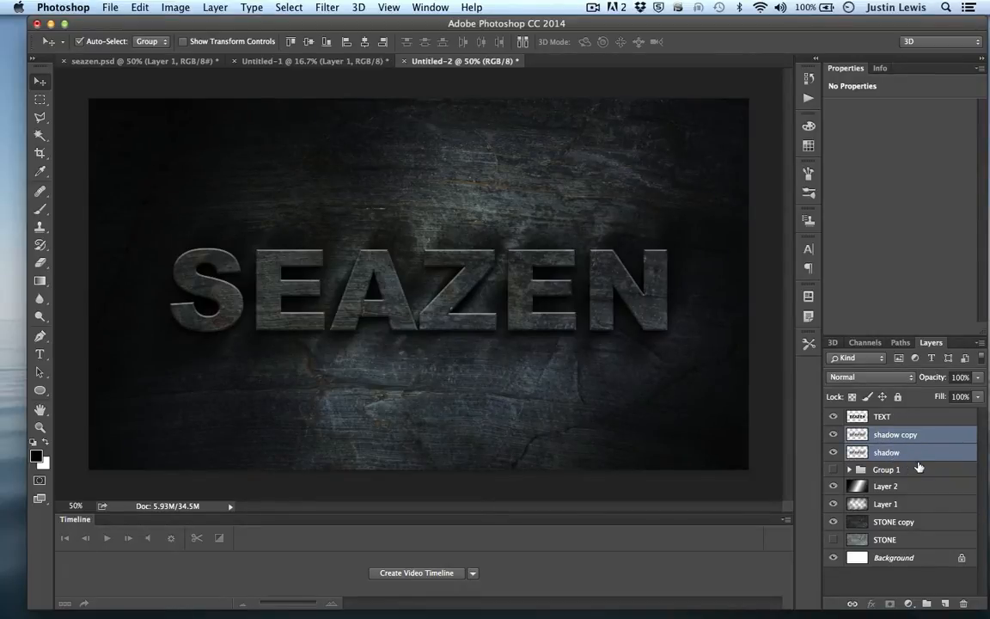
pyautogui.press('super+e')
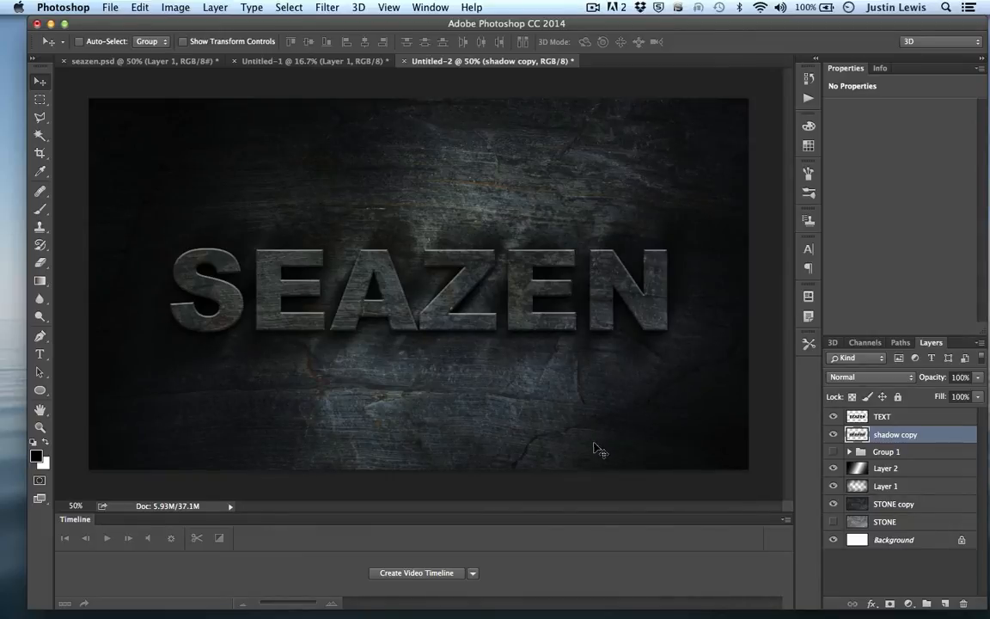
pyautogui.moveTo(714, 23); pyautogui.dragTo(705, 20)
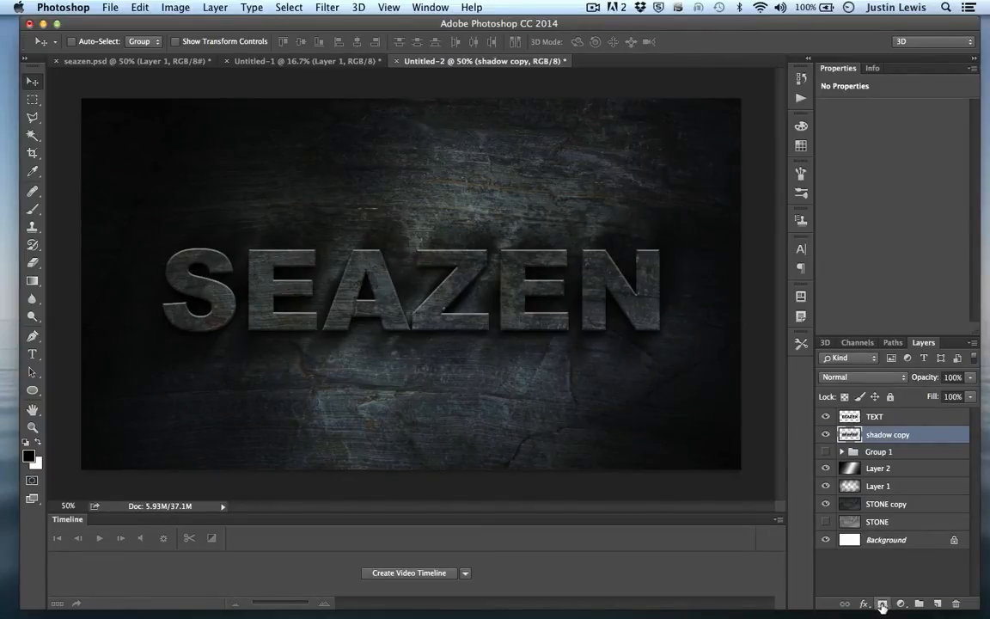
# Add a layer mask to shadow copy and make a rectangular selection, feathered 20 px, across the canvas above the lettering
pyautogui.click(882, 604)
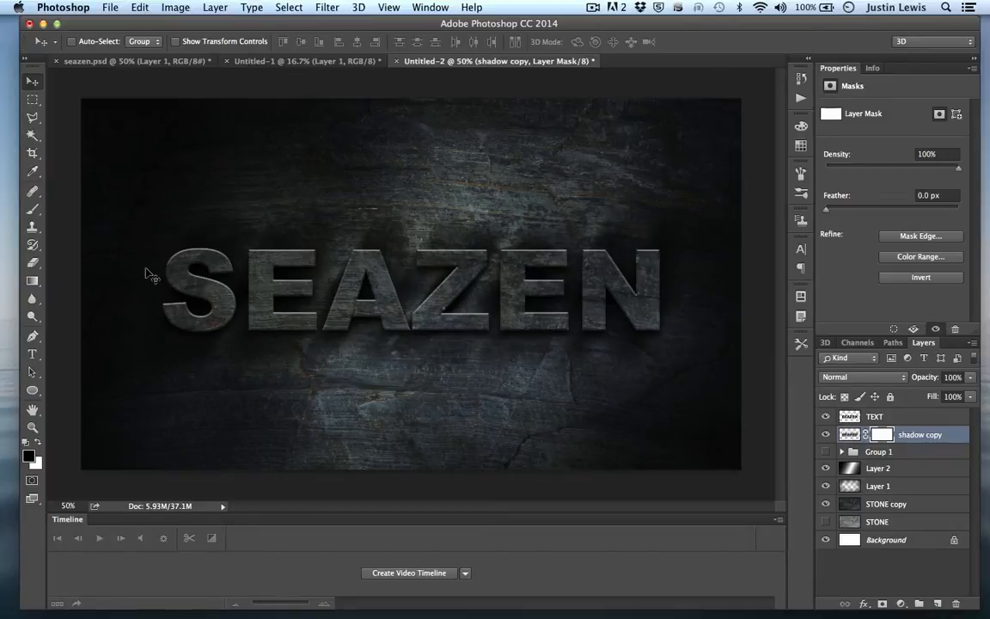
pyautogui.click(33, 102)
pyautogui.click(53, 94)
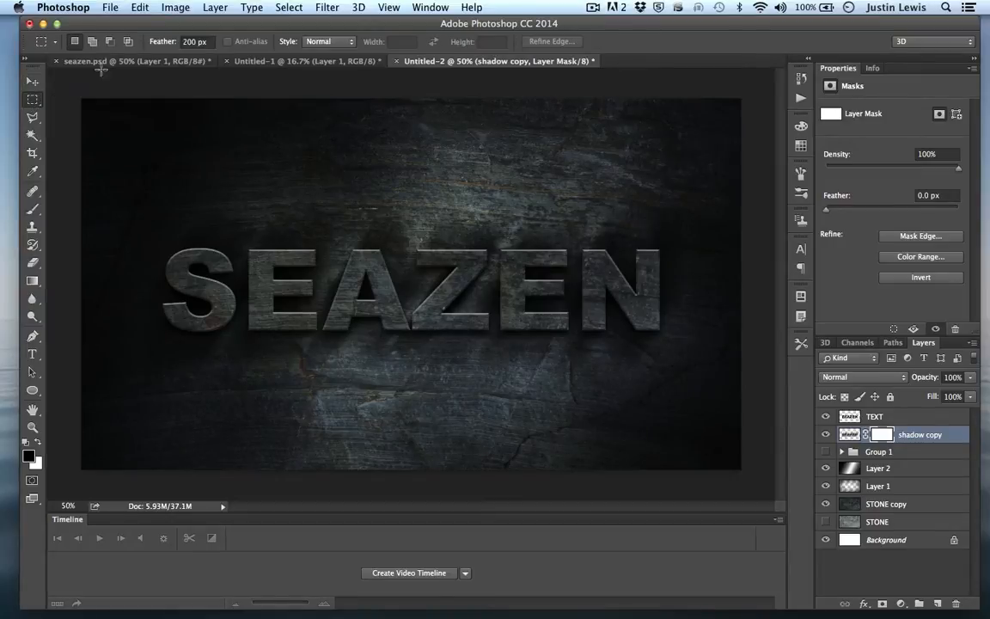
pyautogui.doubleClick(189, 41)
pyautogui.write('20')
pyautogui.moveTo(64, 86); pyautogui.dragTo(772, 252)
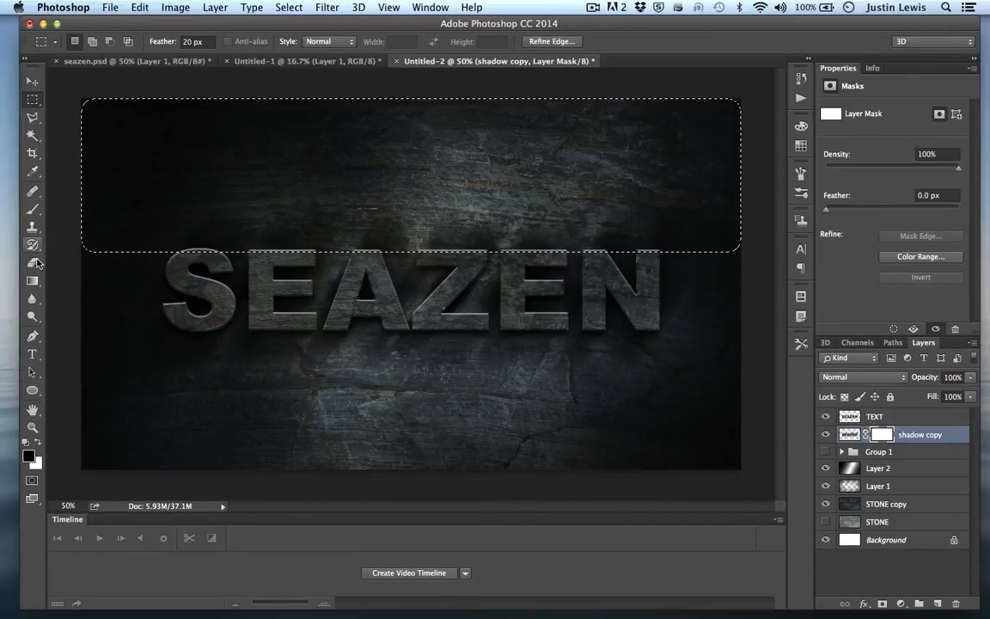
# Fill the selected part of the shadow copy mask with black, compare it with a white fill, restore black and deselect
pyautogui.moveTo(32, 281); pyautogui.dragTo(69, 288)
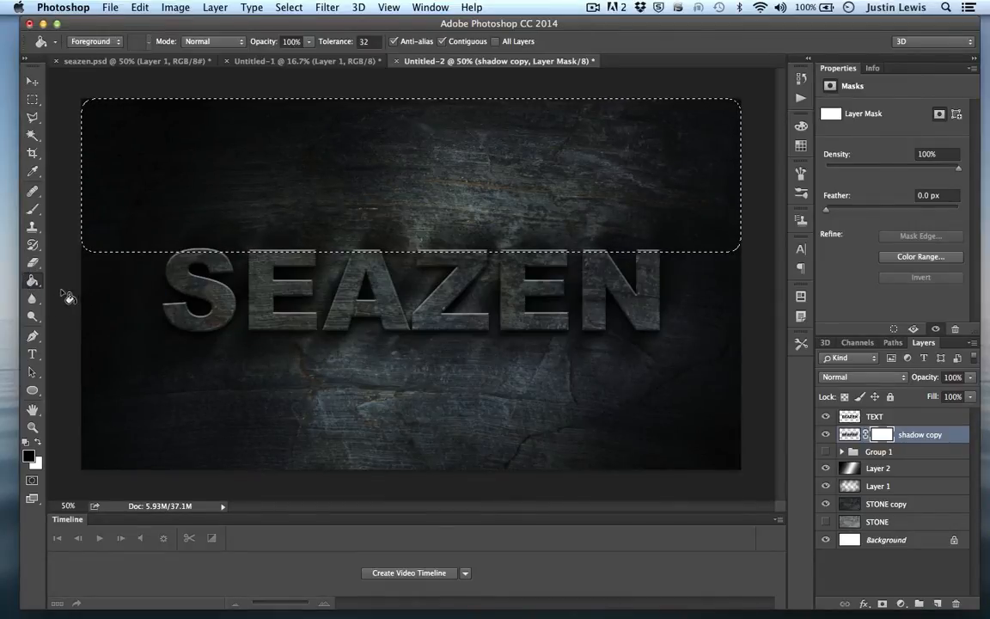
pyautogui.click(482, 204)
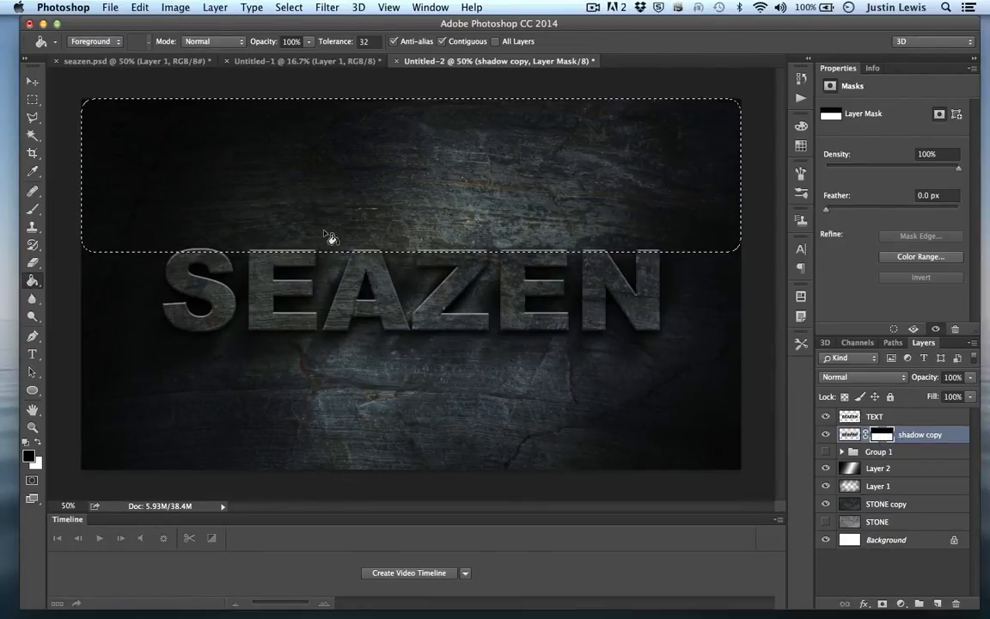
pyautogui.click(37, 442)
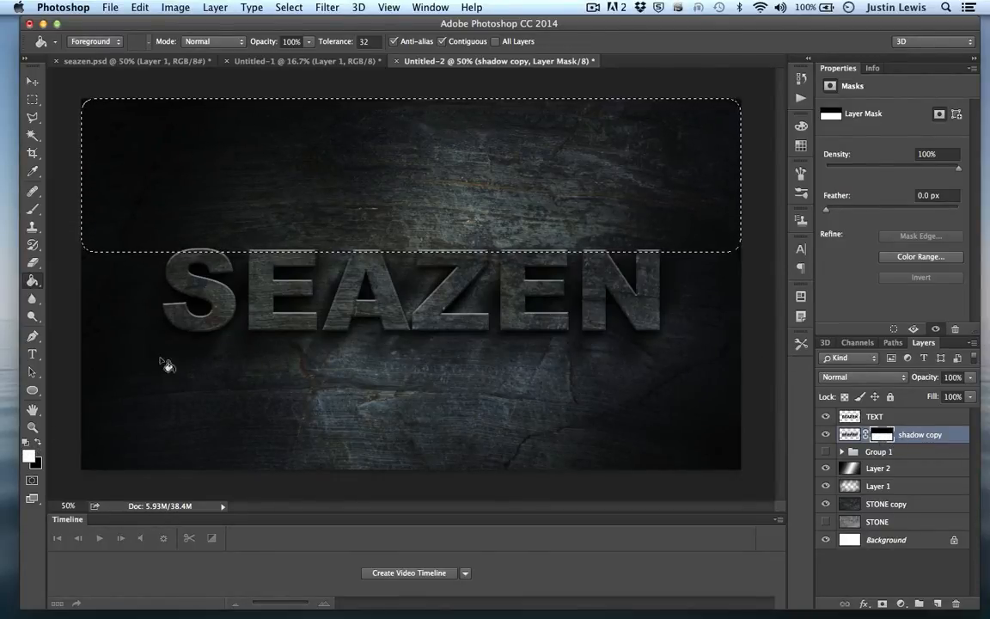
pyautogui.click(378, 198)
pyautogui.click(38, 443)
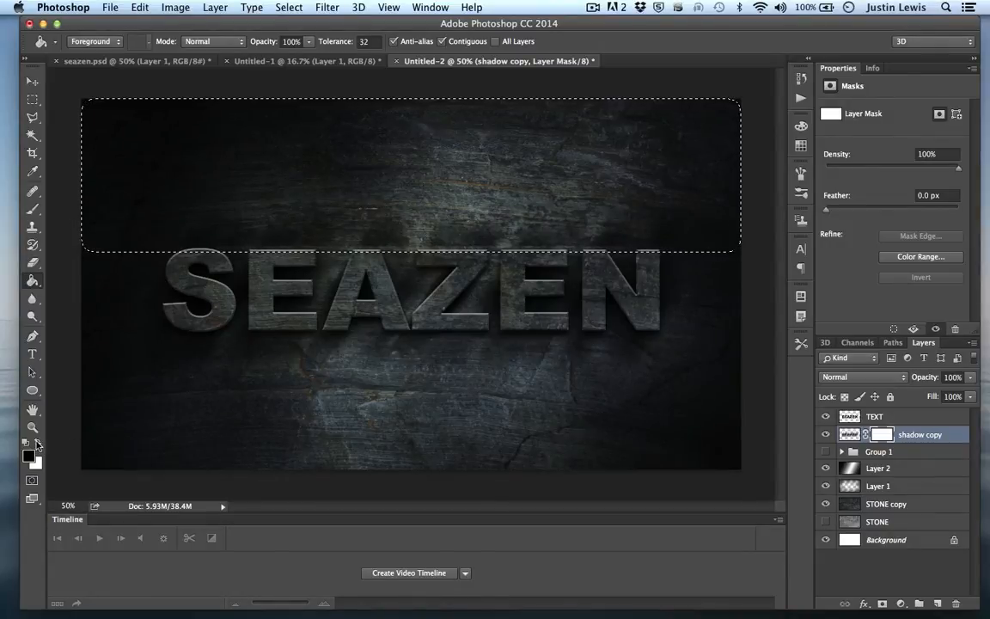
pyautogui.click(370, 181)
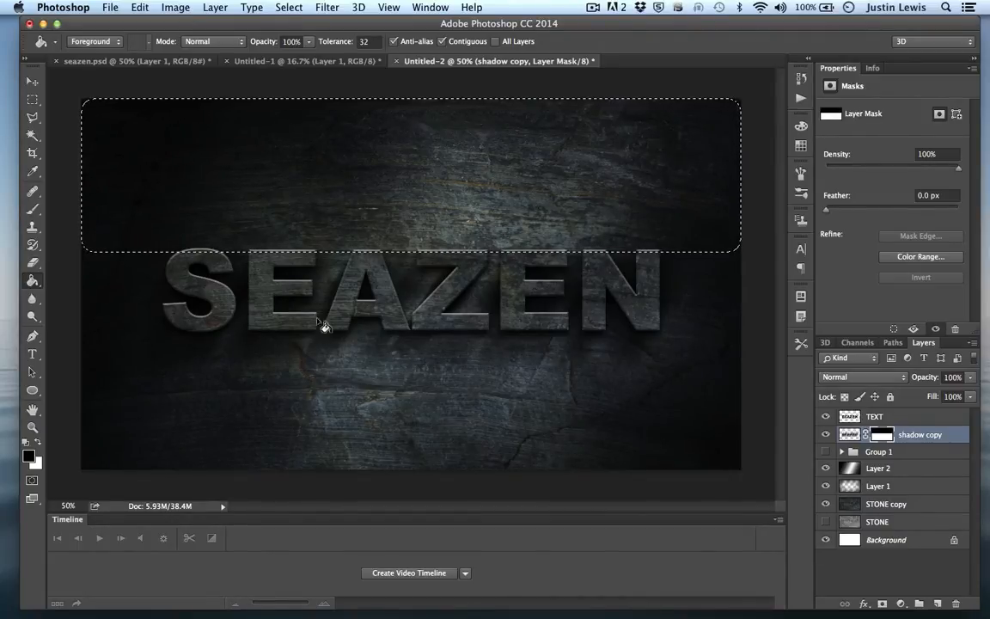
pyautogui.press('super+d')
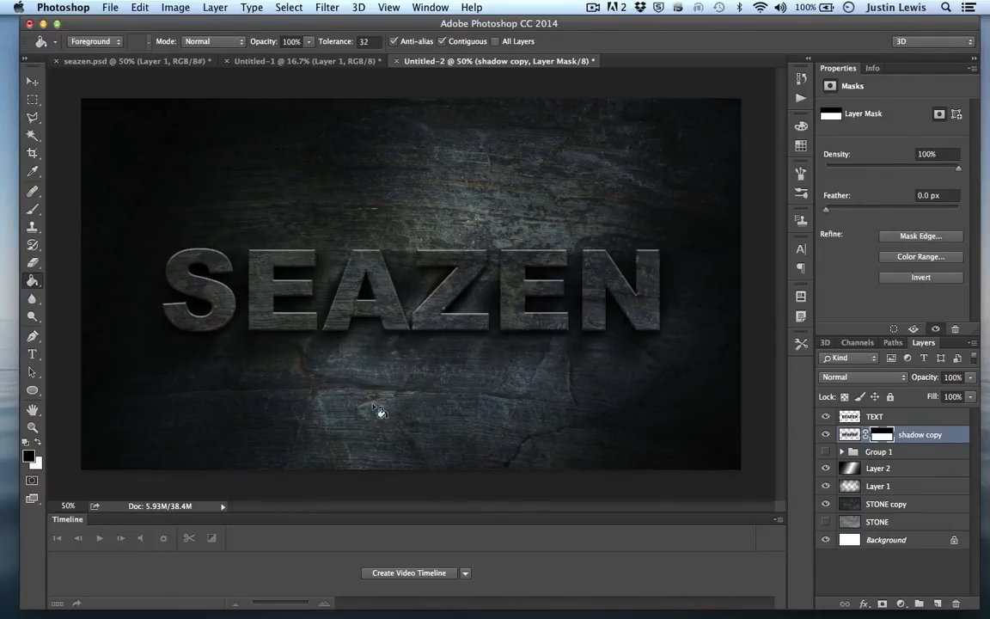
# Set the opacity of Layer 1 to 69% and of Layer 2 to 68%
pyautogui.click(918, 487)
pyautogui.moveTo(926, 381); pyautogui.dragTo(918, 427)
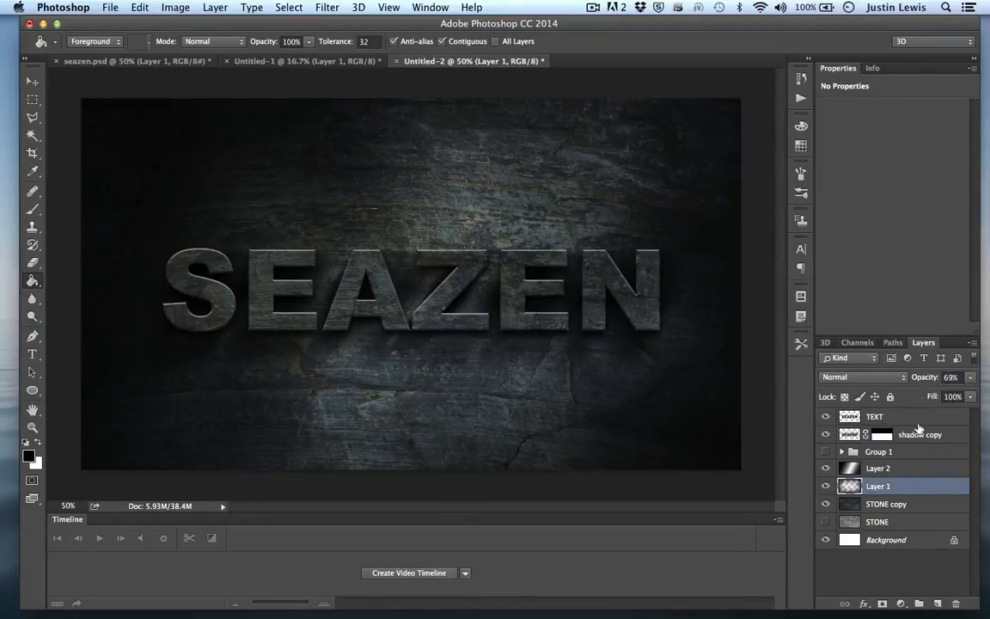
pyautogui.click(912, 471)
pyautogui.moveTo(926, 381); pyautogui.dragTo(920, 380)
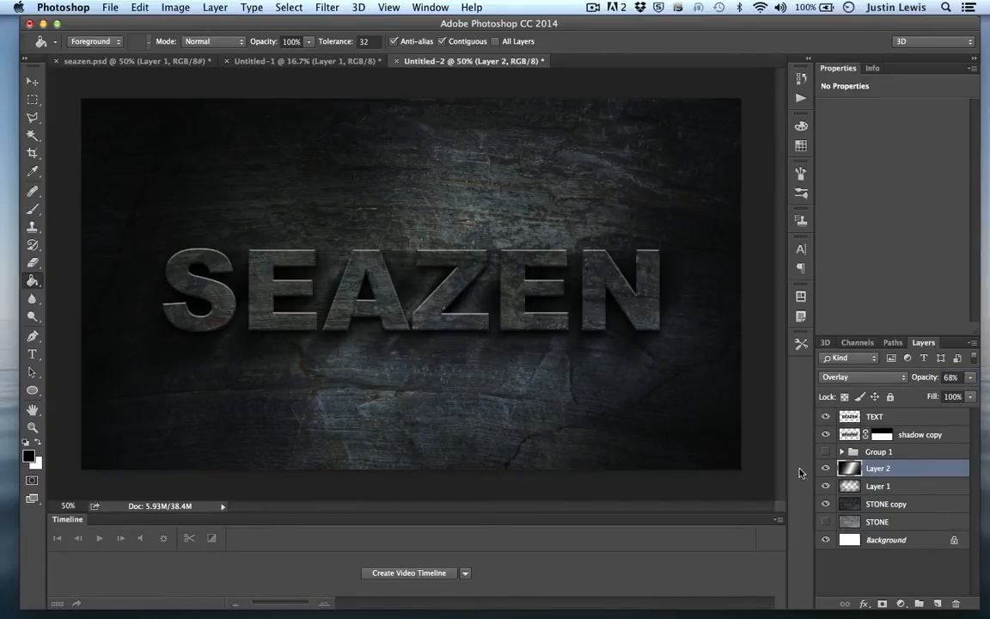
# Set up the Brush tool with a soft round 73 px tip at 0% hardness for retouching the shadow
pyautogui.click(852, 436)
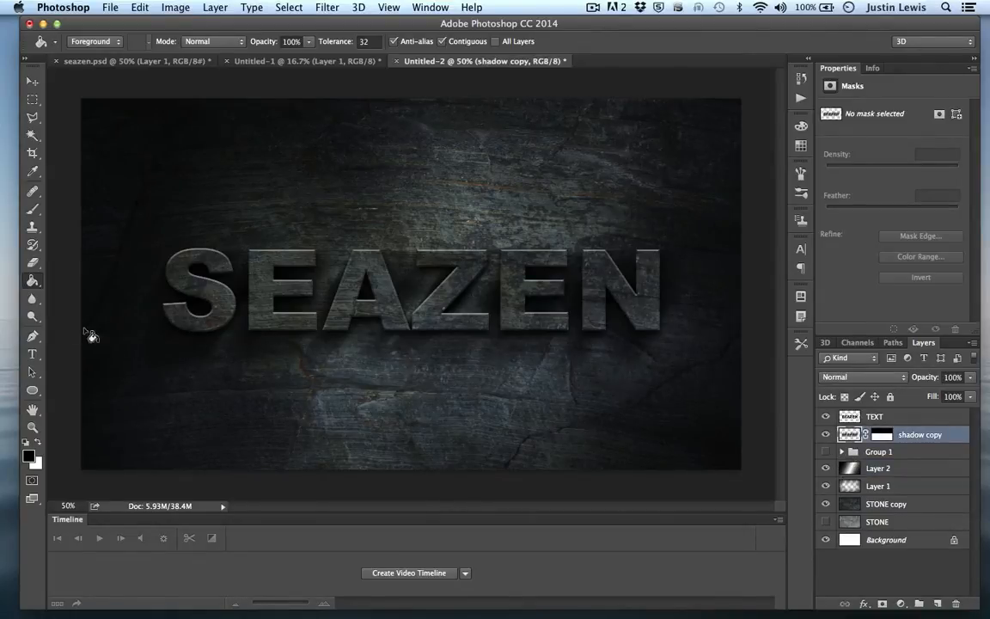
pyautogui.click(35, 211)
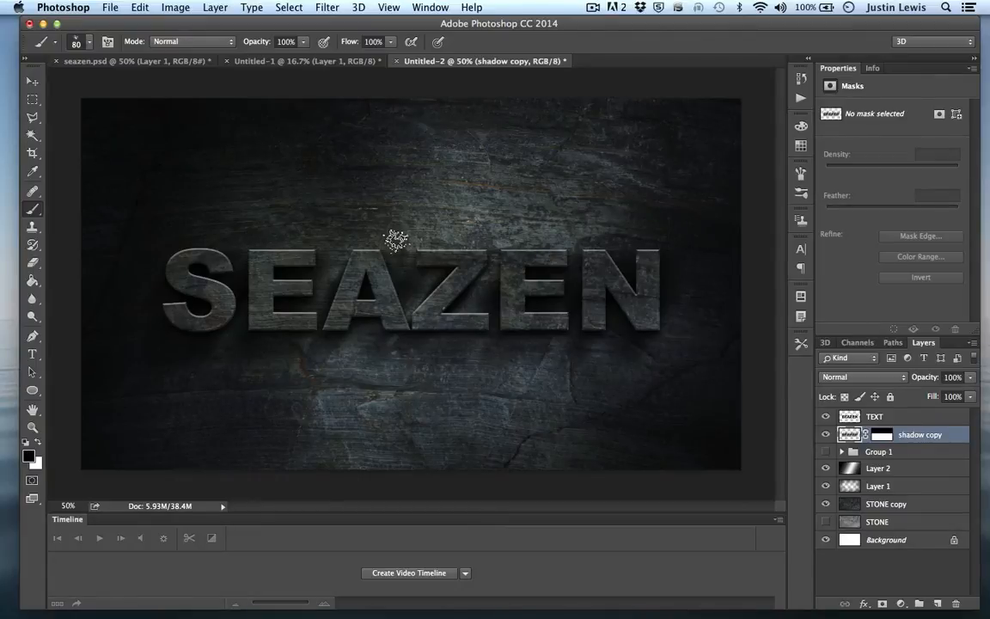
pyautogui.click(88, 43)
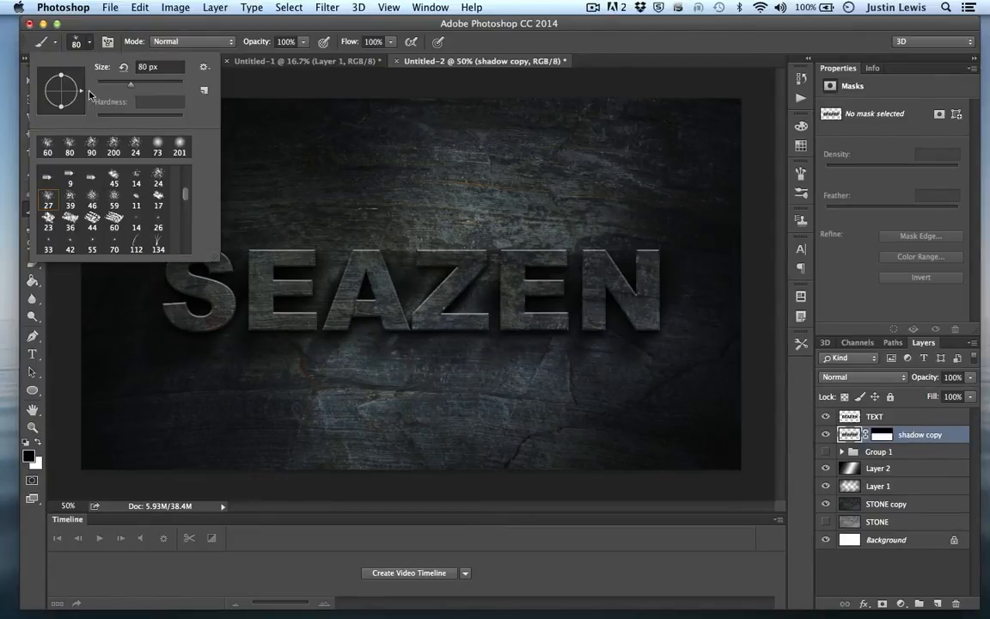
pyautogui.click(158, 146)
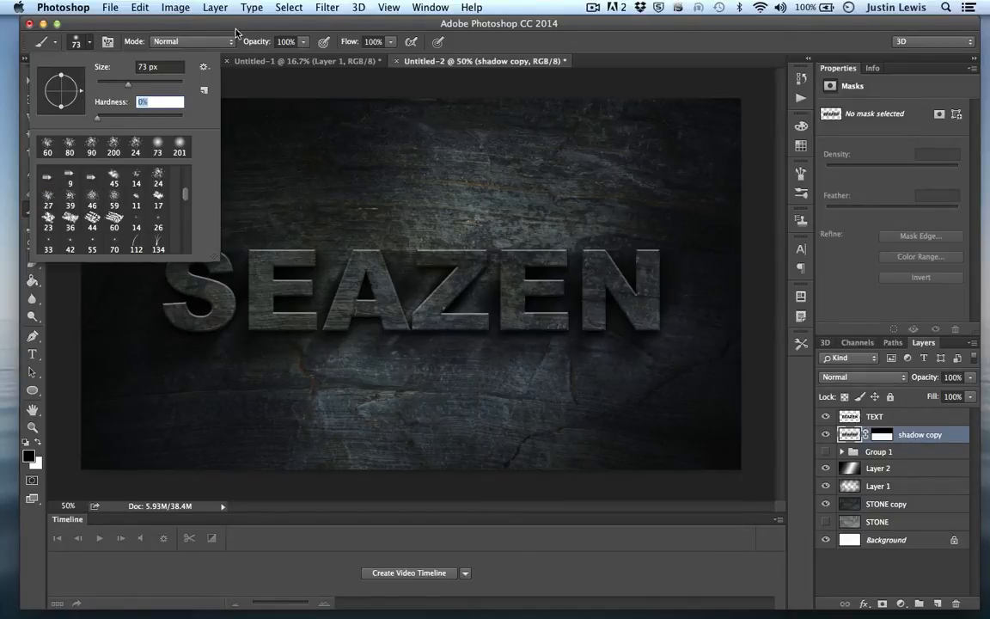
pyautogui.press('Return')
pyautogui.click(877, 467)
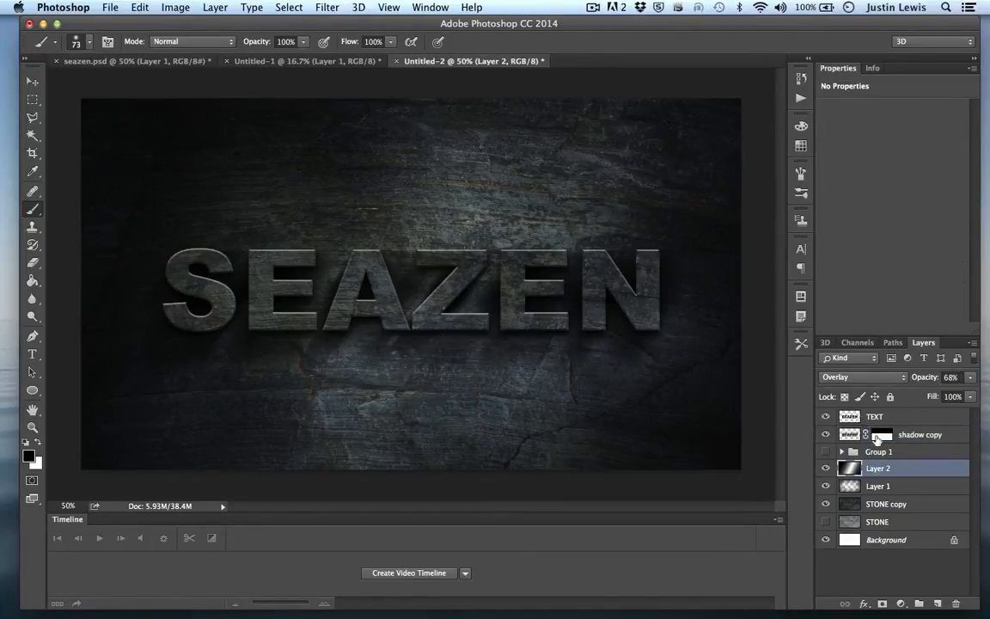
# Refine the shadow edges around the letters by painting black and white on the shadow copy layer mask
pyautogui.click(879, 436)
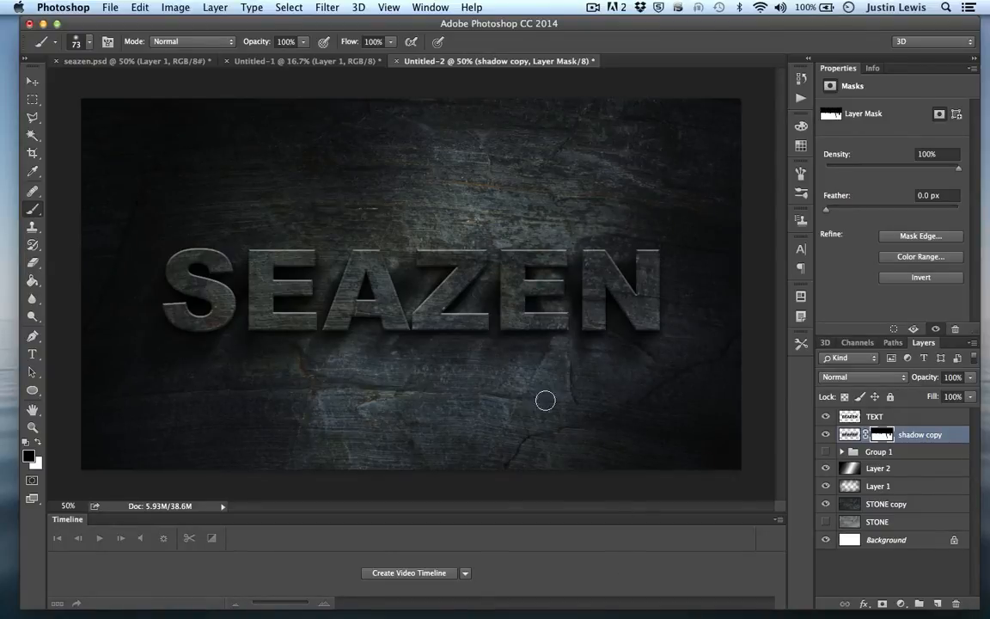
pyautogui.press('x')
pyautogui.moveTo(555, 307)
pyautogui.mouseDown()
pyautogui.moveTo(520, 313)
pyautogui.moveTo(551, 268)
pyautogui.moveTo(543, 285)
pyautogui.moveTo(517, 282)
pyautogui.moveTo(562, 299)
pyautogui.moveTo(545, 317)
pyautogui.moveTo(578, 250)
pyautogui.moveTo(550, 302)
pyautogui.moveTo(561, 294)
pyautogui.moveTo(535, 318)
pyautogui.moveTo(547, 274)
pyautogui.moveTo(541, 281)
pyautogui.moveTo(561, 283)
pyautogui.moveTo(584, 268)
pyautogui.mouseUp()
pyautogui.press('x')
pyautogui.press('x')
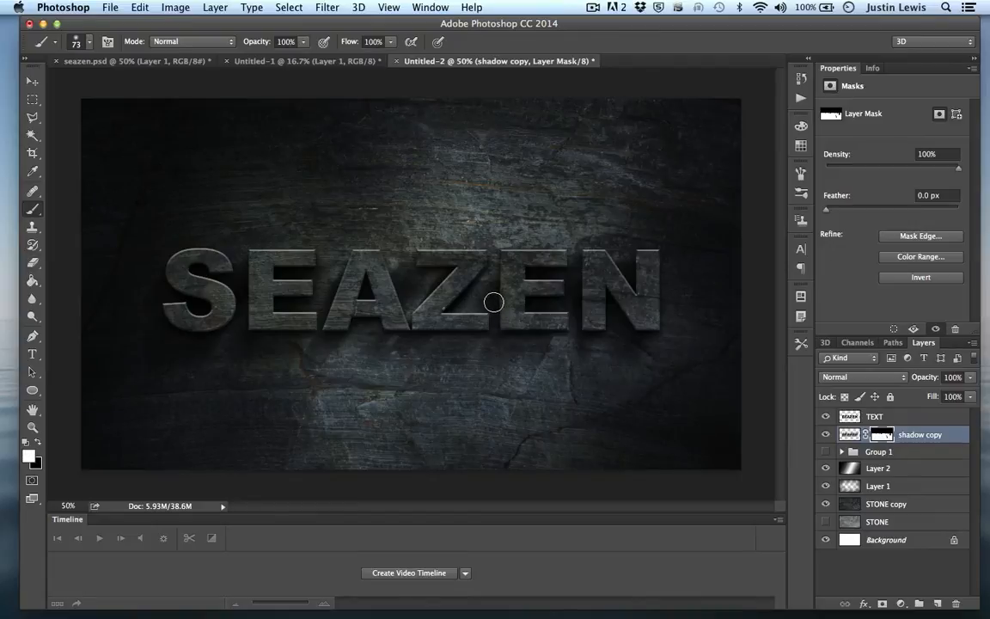
pyautogui.press('x')
pyautogui.press('x')
# Soften the shadow copy layer mask with a Gaussian Blur of 21.9 pixels radius and return to the Brush tool
pyautogui.click(328, 7)
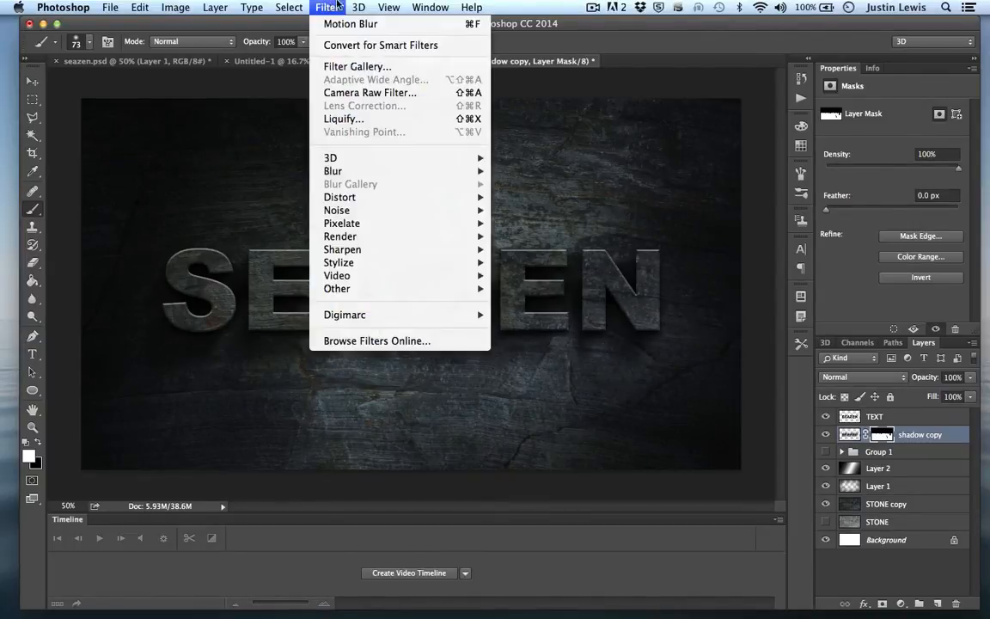
pyautogui.moveTo(361, 171)
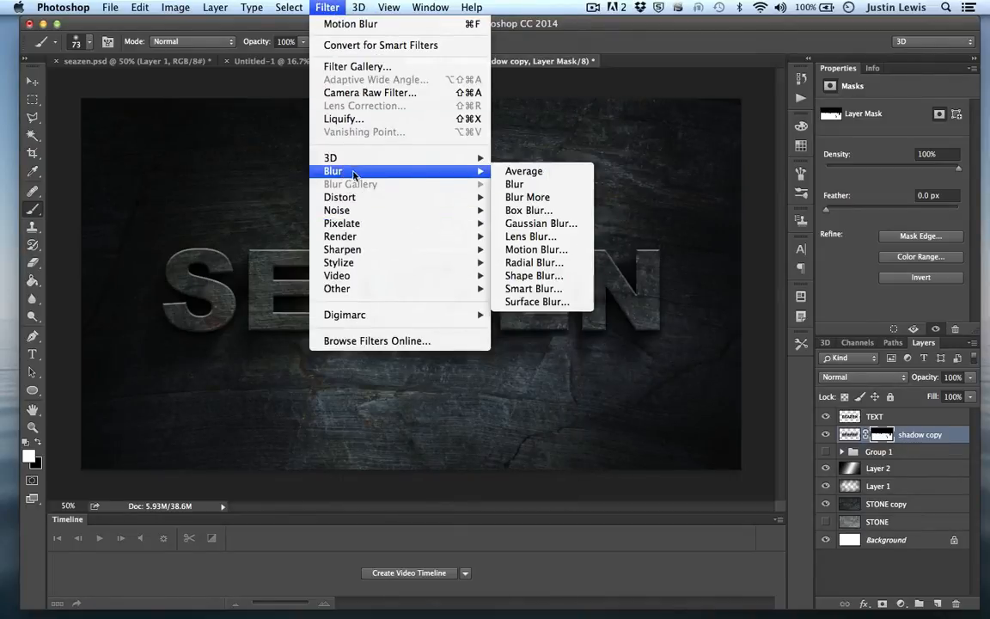
pyautogui.click(526, 222)
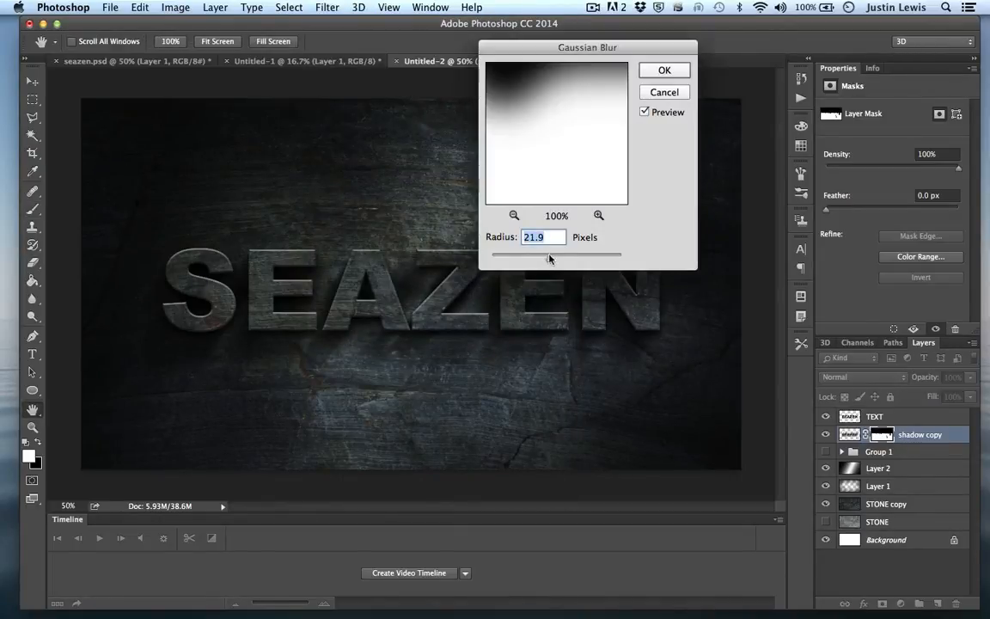
pyautogui.click(668, 75)
pyautogui.press('b')
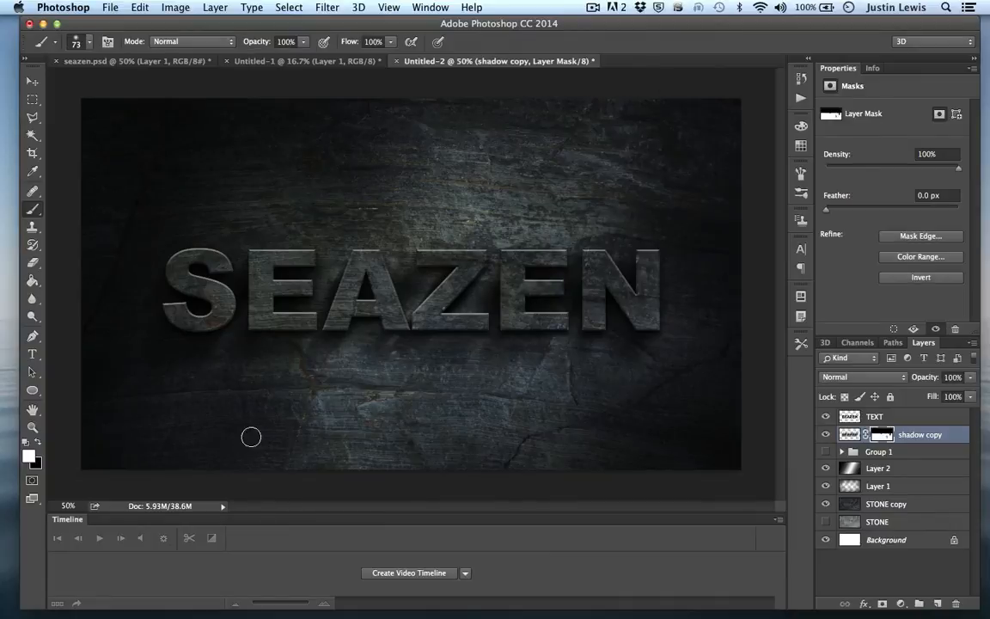
# Compare the lettering with and without the masked shadow by toggling the shadow copy layer's visibility, leaving it shown
pyautogui.click(825, 435)
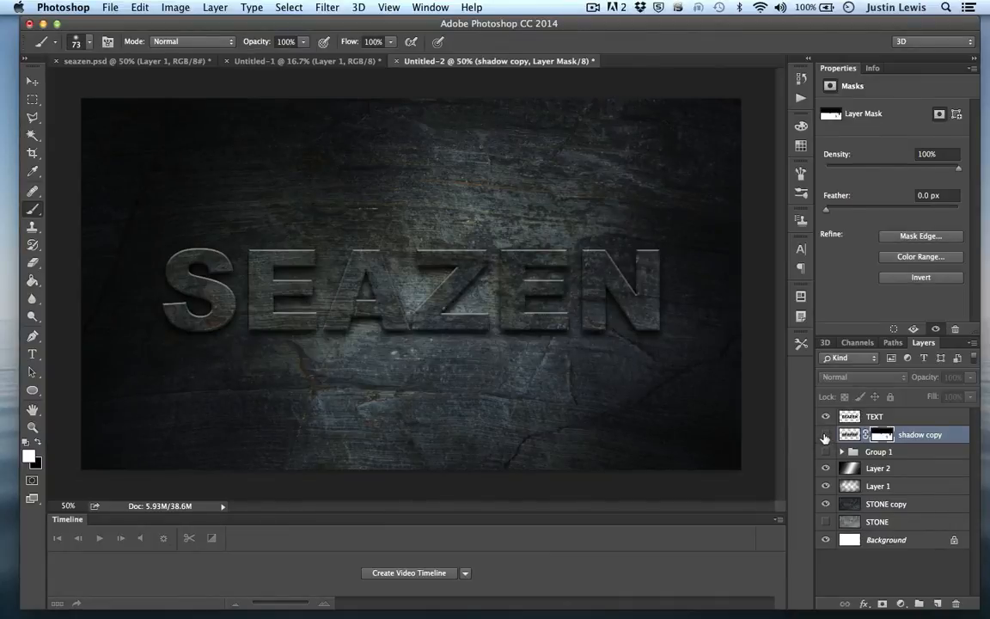
pyautogui.click(825, 435)
pyautogui.click(825, 435)
pyautogui.click(824, 435)
pyautogui.click(825, 434)
pyautogui.click(825, 435)
pyautogui.click(825, 434)
pyautogui.click(825, 435)
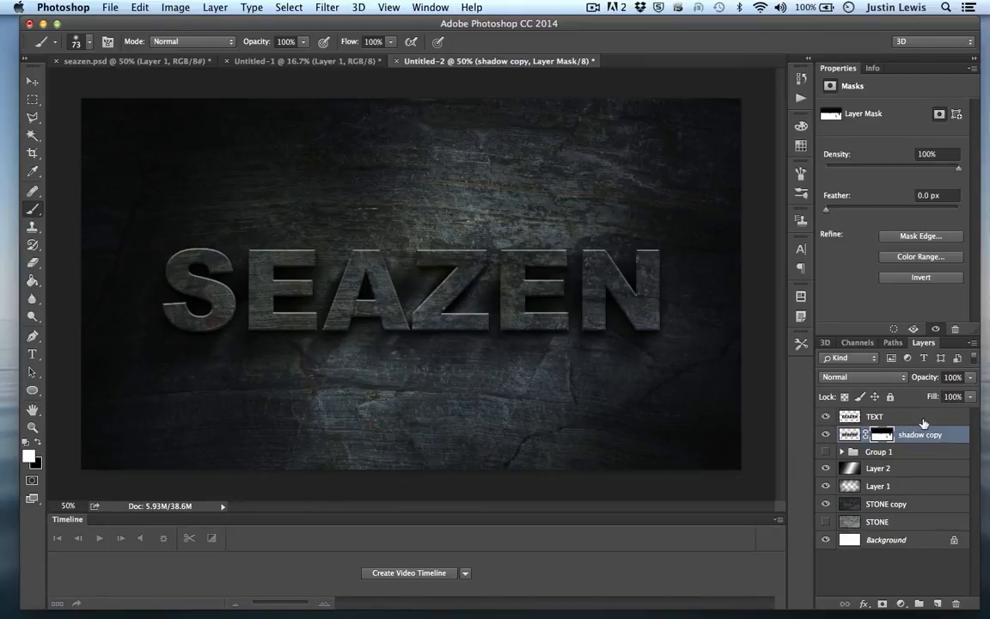
# Select the TEXT layer, check the image with it hidden and shown again, and switch to the Move tool
pyautogui.click(923, 419)
pyautogui.click(826, 417)
pyautogui.click(826, 417)
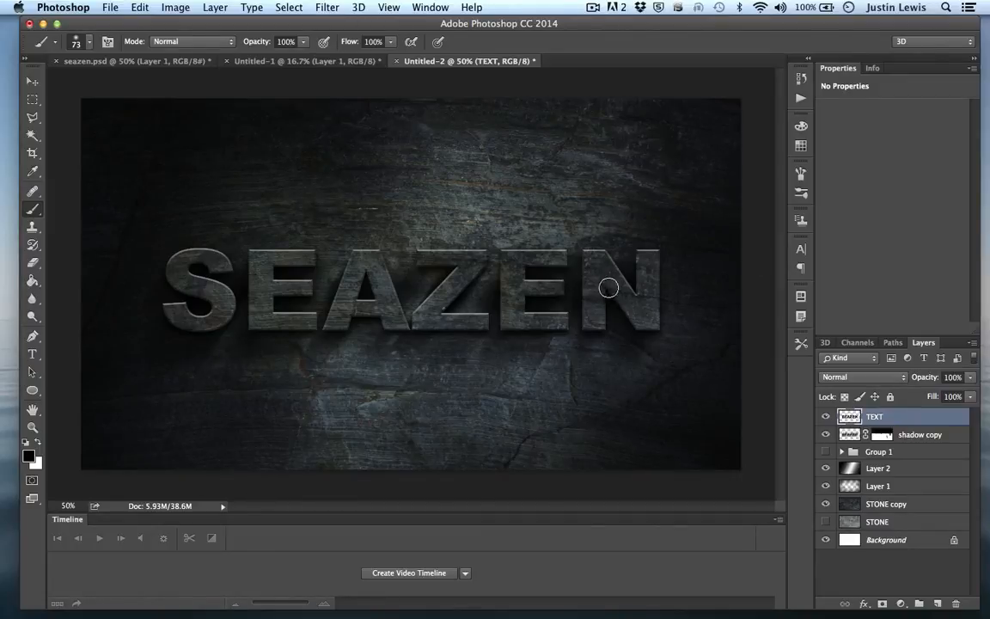
pyautogui.click(32, 81)
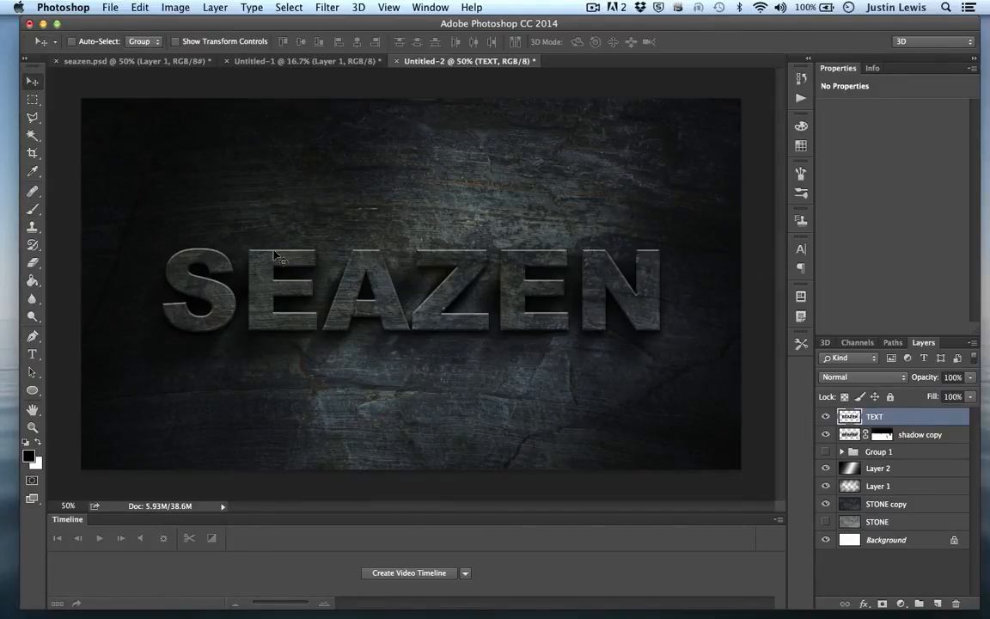